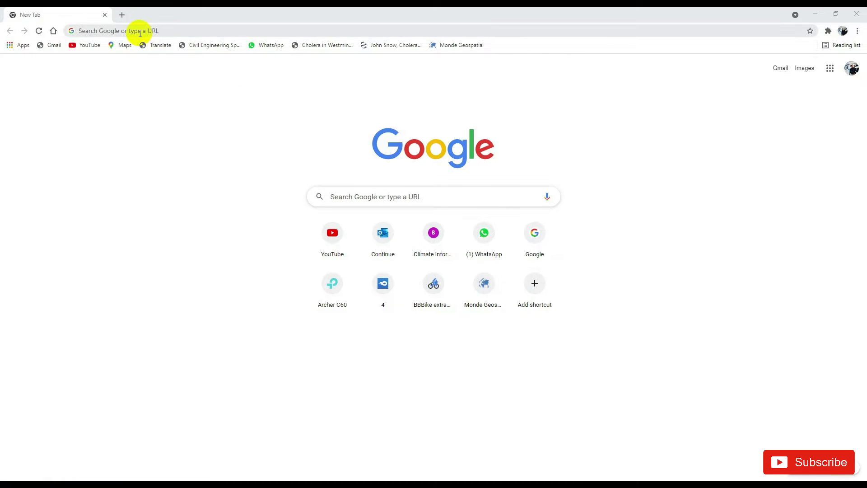
Step: Go to extract.bbbike.org from the Chrome address bar
click(140, 31)
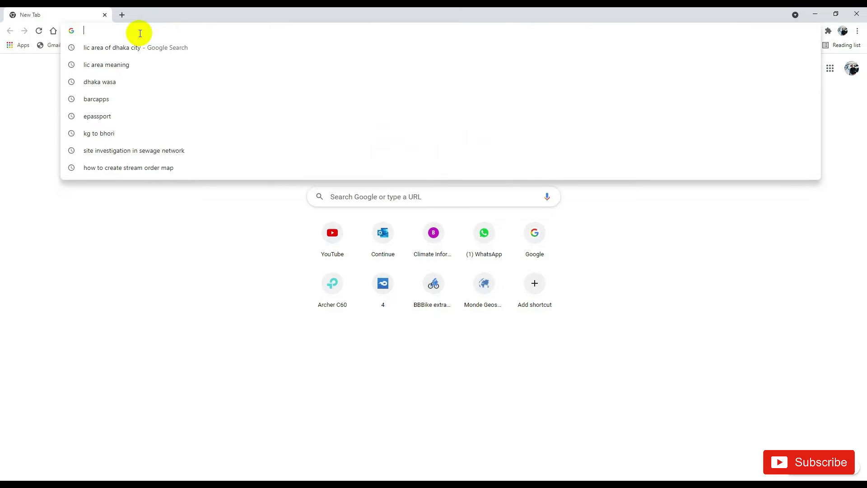
text(extra)
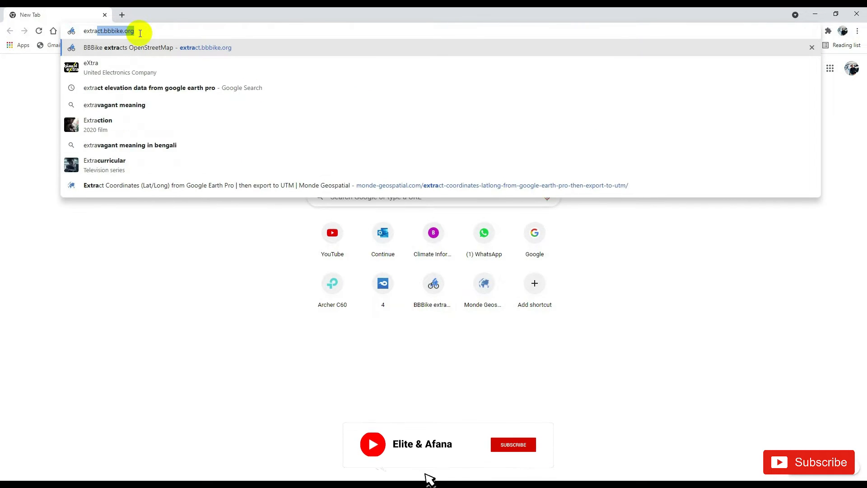
text(c)
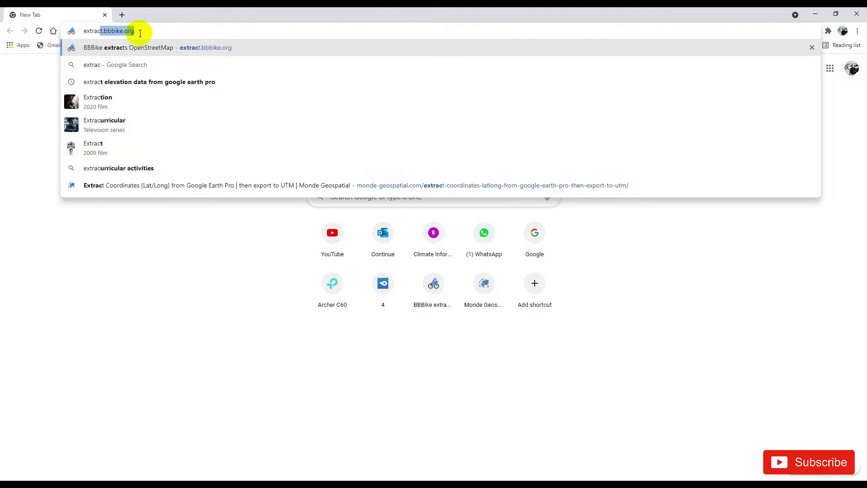
key(Return)
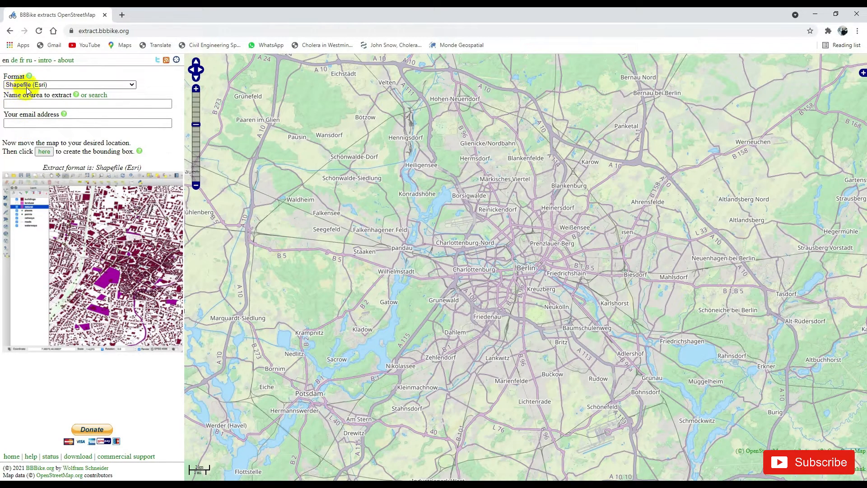
Step: Choose Shapefile (Esri) format and autofill the name Dhaka and the saved email address
click(38, 86)
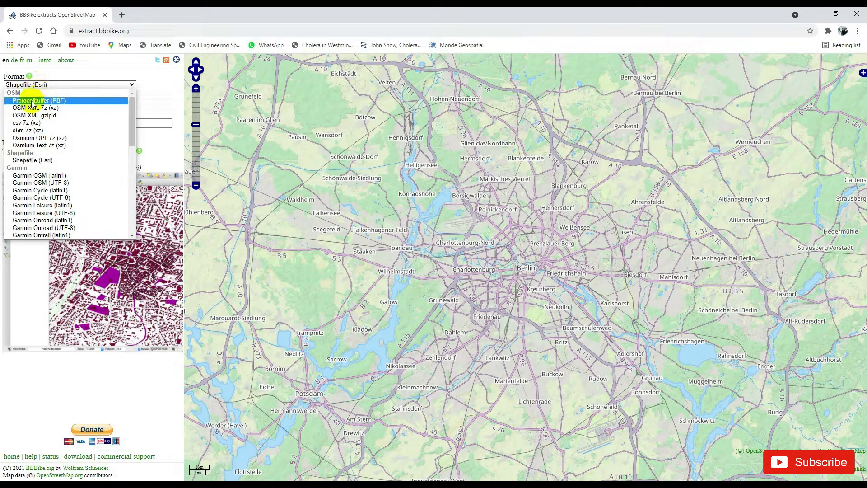
click(29, 162)
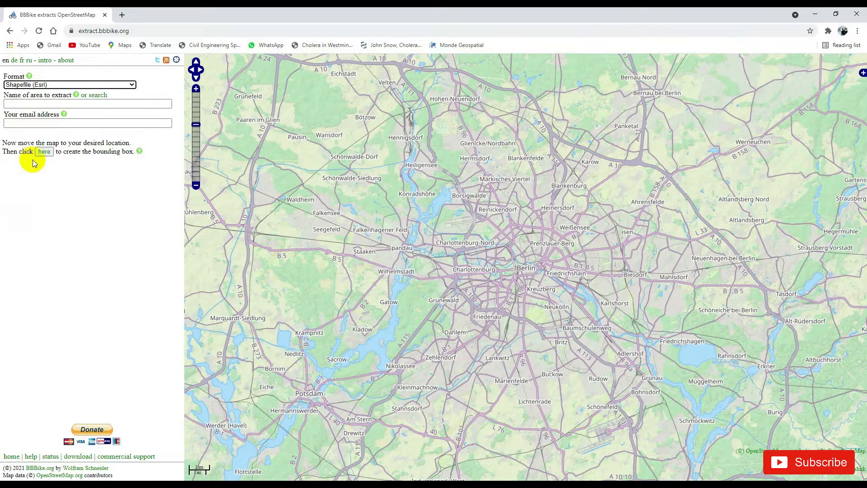
click(27, 105)
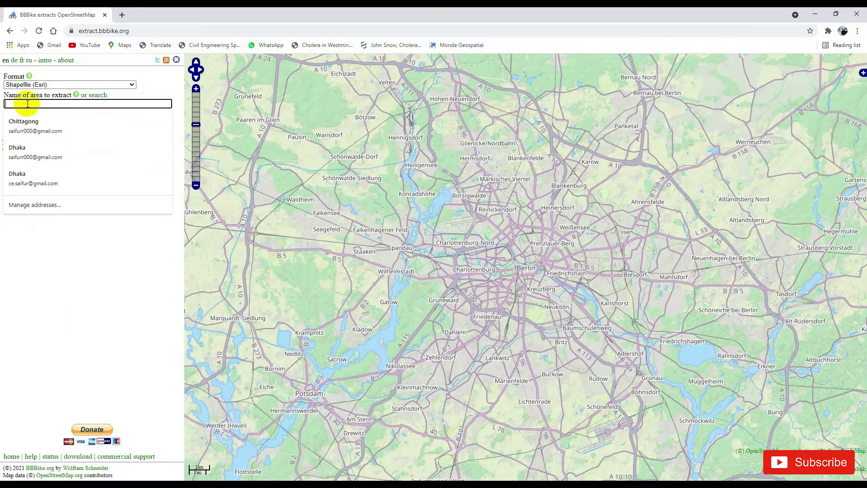
click(34, 148)
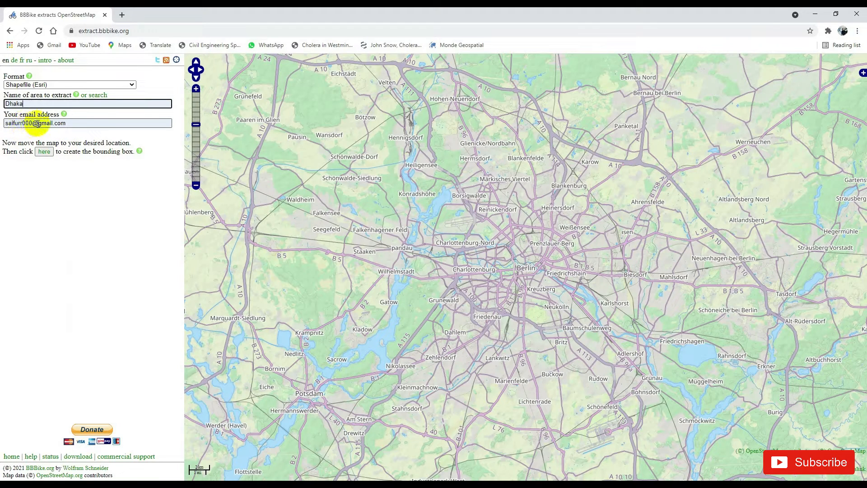
click(72, 122)
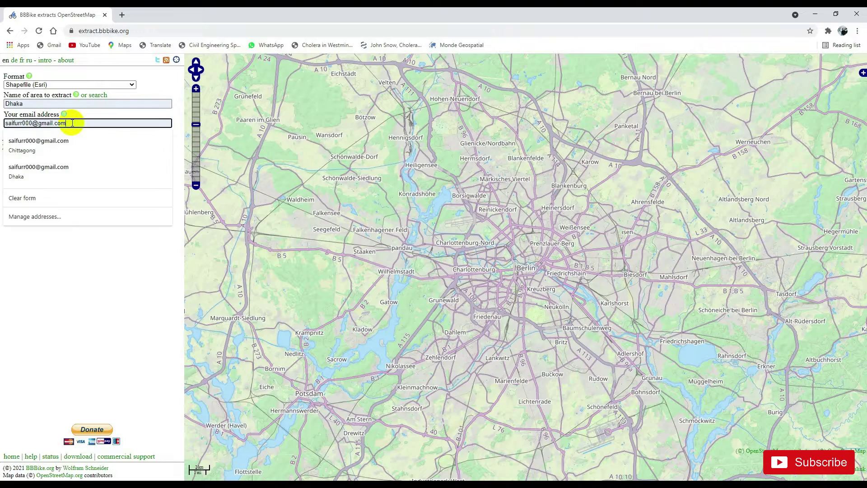
click(116, 304)
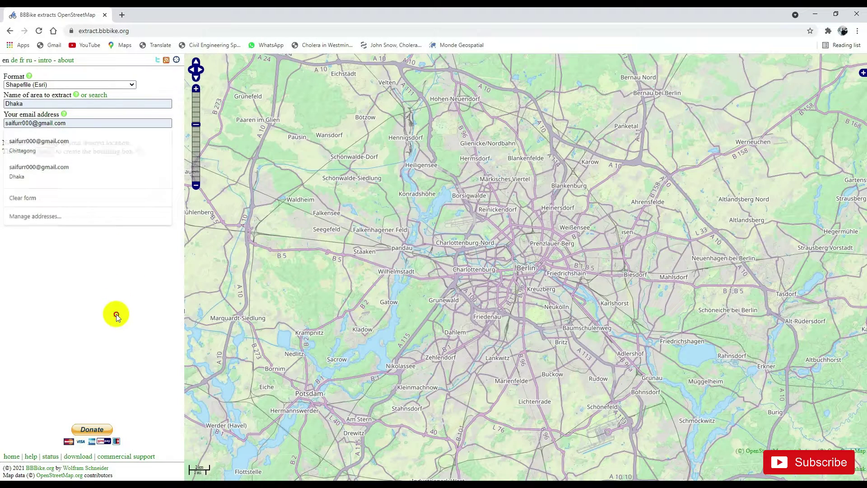
Step: Search for Dhaka, Bangladesh, centre the map on it and create an extract box over the city
click(98, 95)
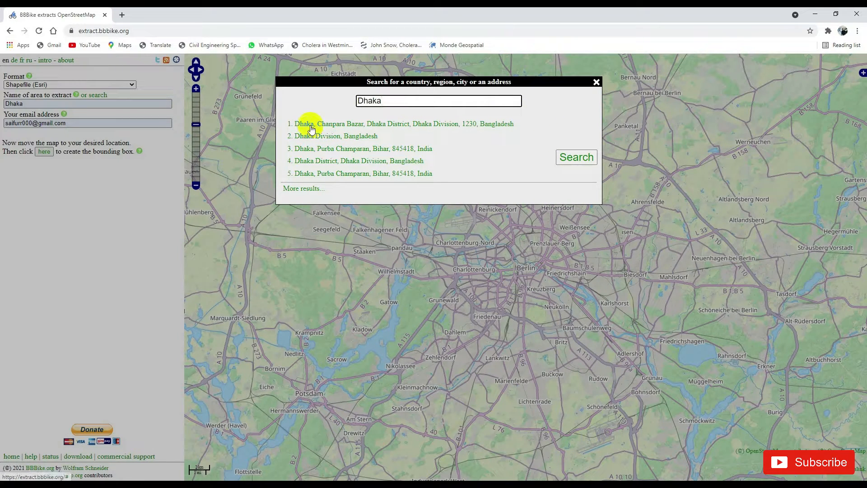
click(339, 128)
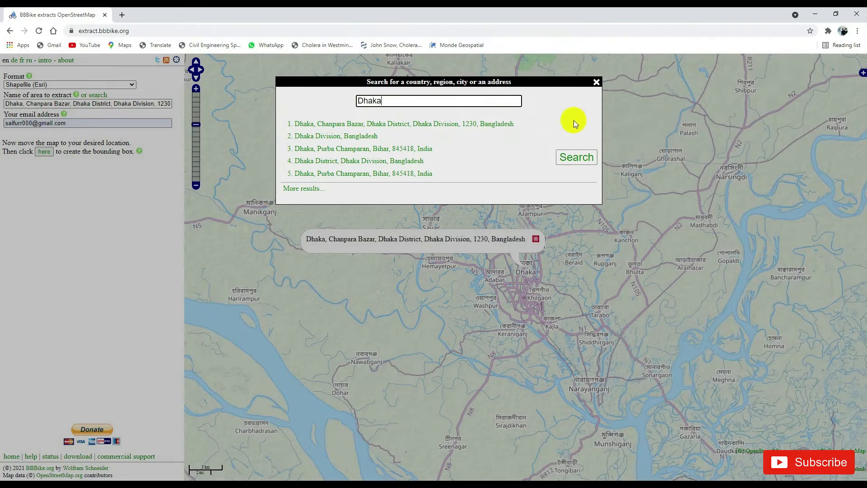
click(597, 83)
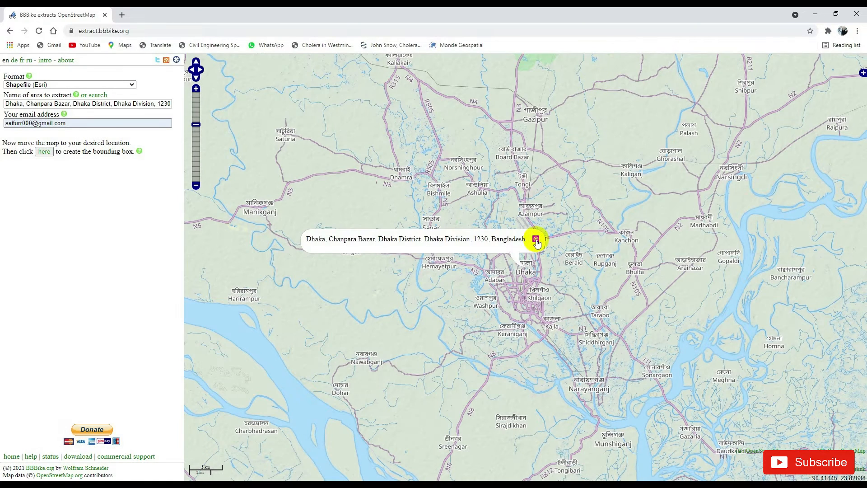
click(535, 238)
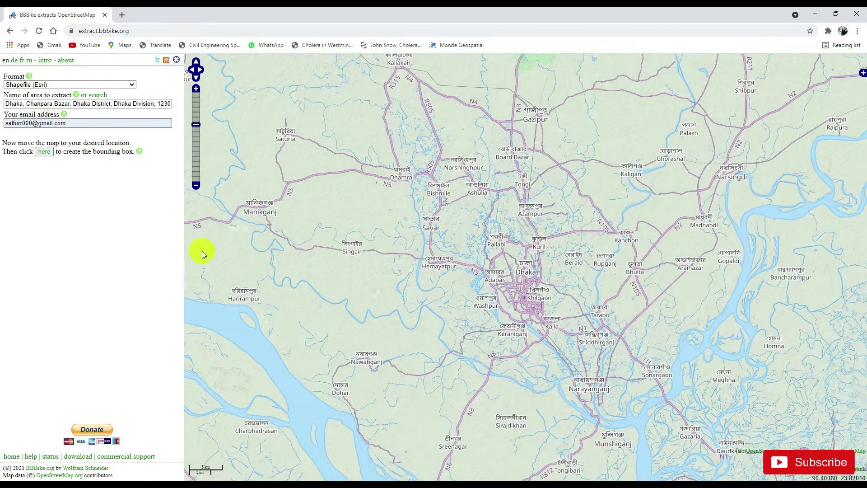
click(44, 152)
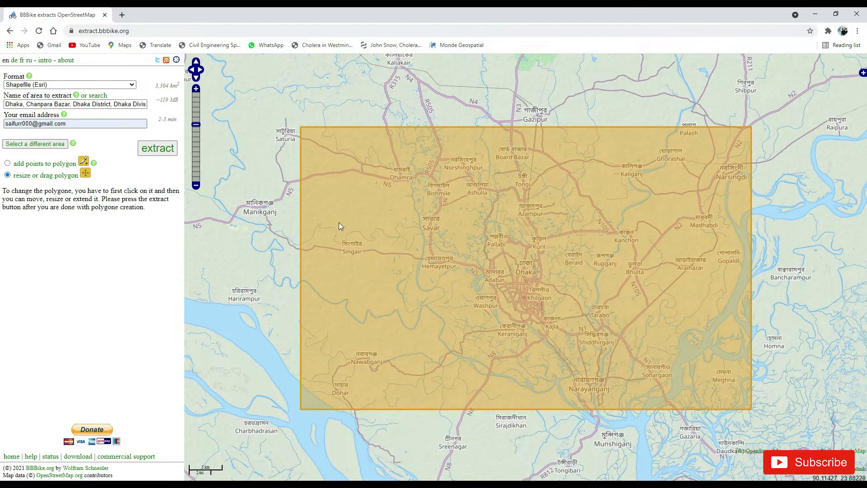
scroll(479, 272, up, 1)
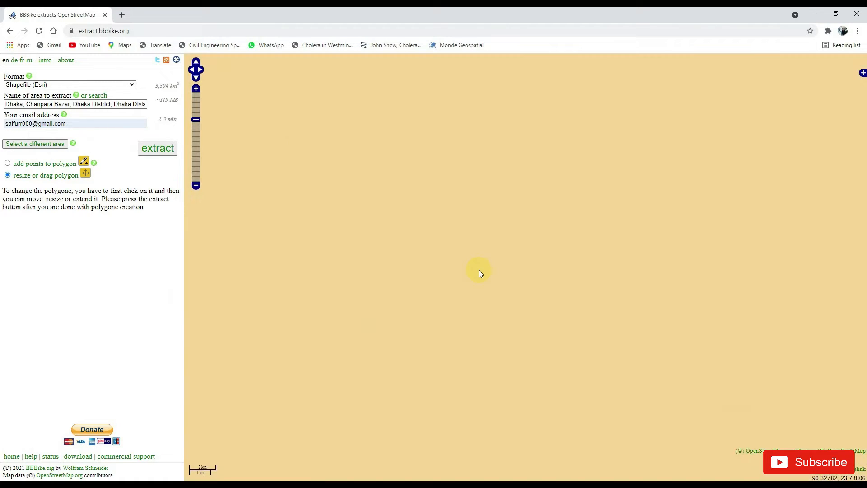
scroll(479, 270, down, 1)
scroll(481, 265, up, 1)
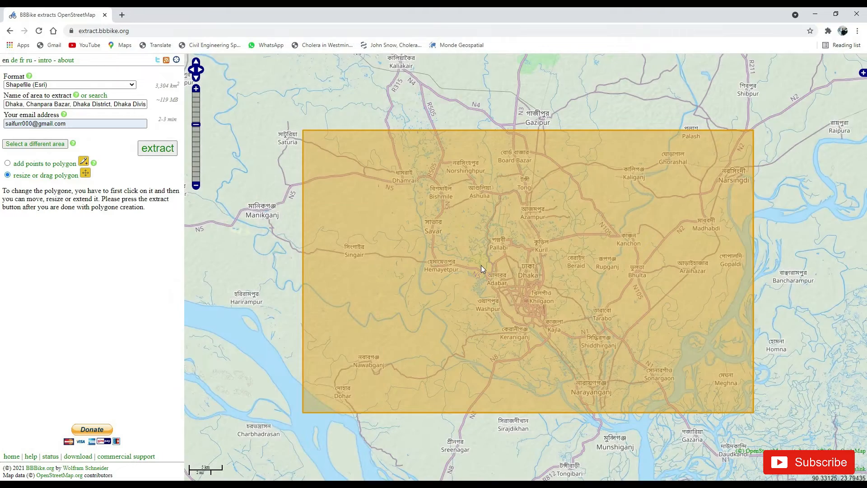
scroll(482, 268, down, 1)
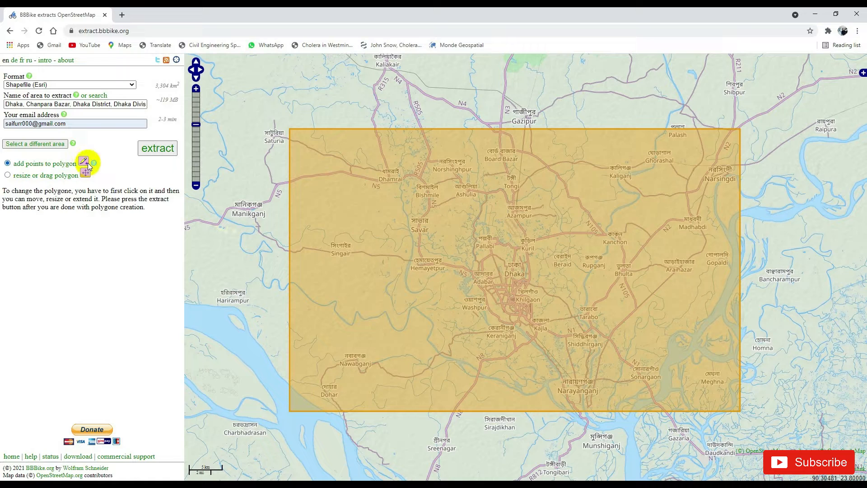
click(297, 145)
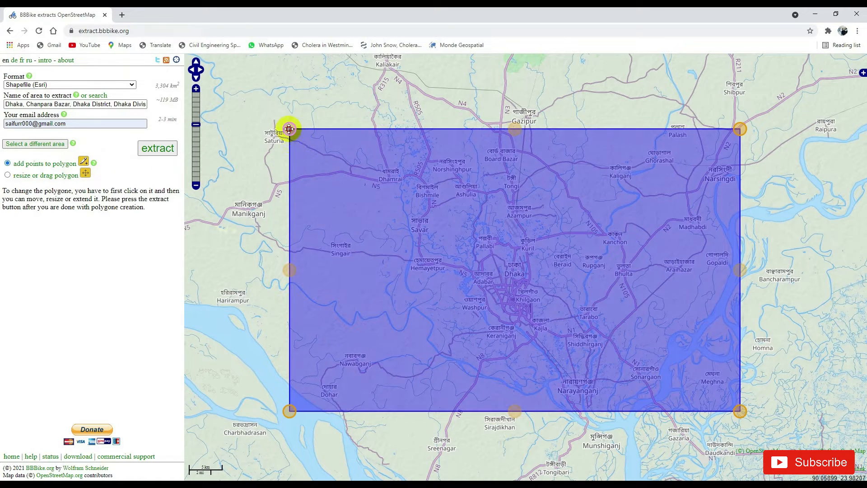
drag(289, 128, 339, 169)
drag(537, 150, 512, 184)
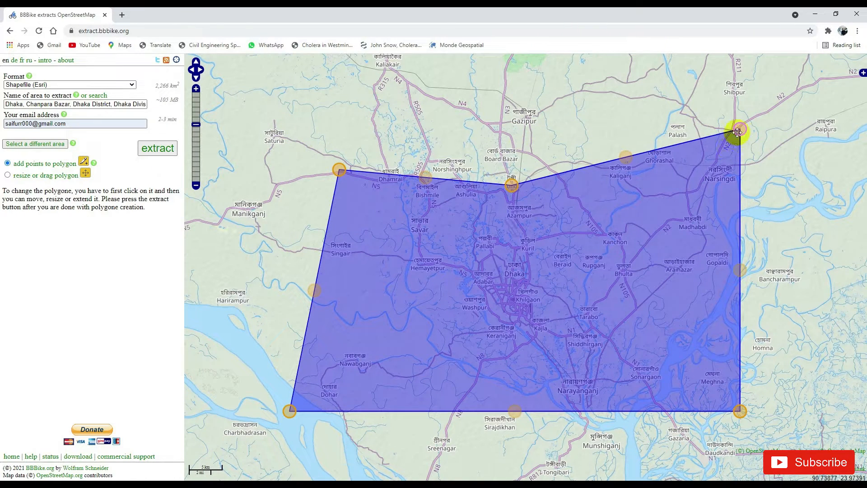
drag(739, 129, 696, 187)
drag(719, 298, 665, 293)
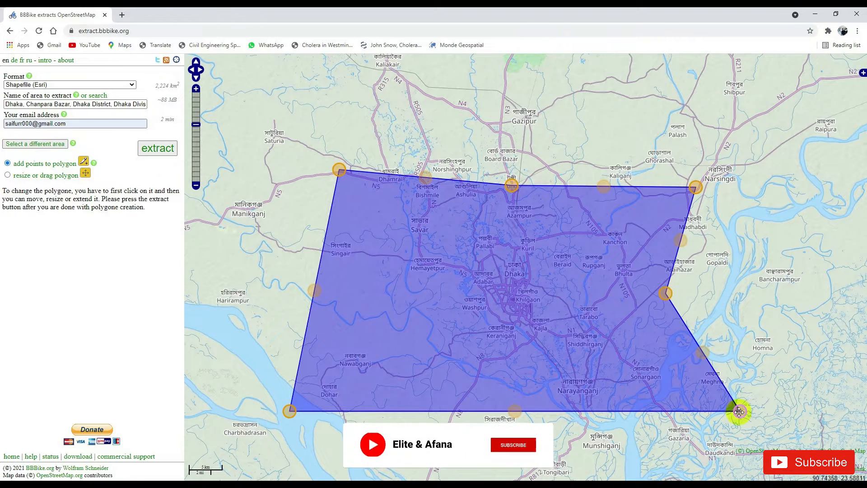
drag(739, 410, 574, 400)
drag(290, 411, 388, 388)
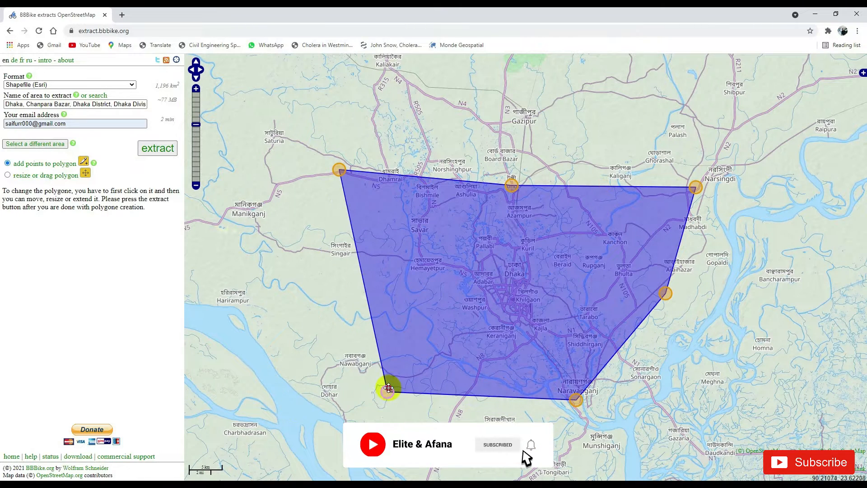
drag(341, 169, 393, 188)
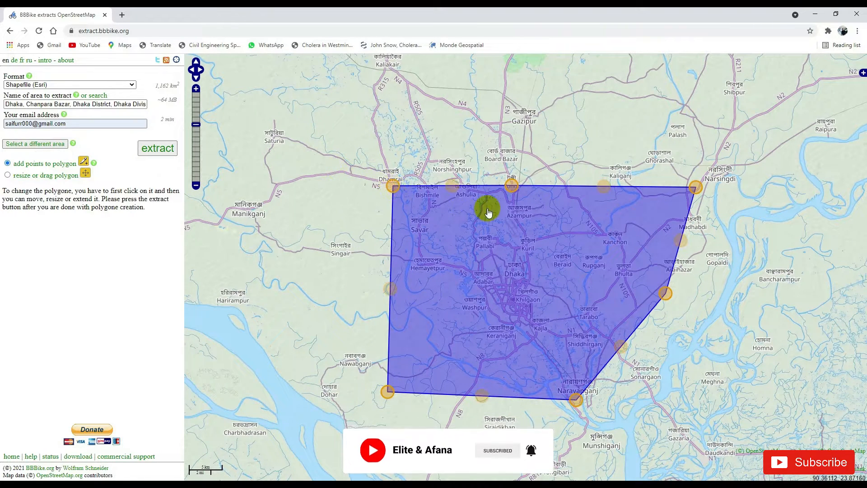
drag(498, 201, 525, 168)
drag(668, 295, 713, 313)
drag(639, 355, 655, 370)
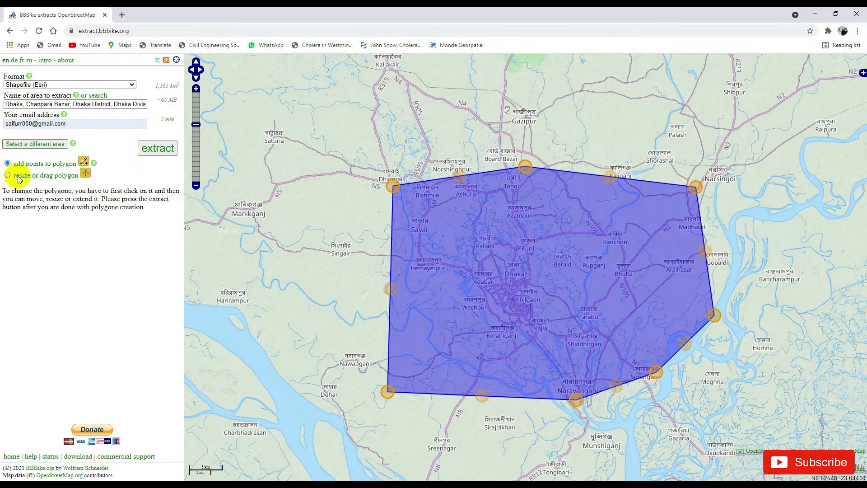
click(27, 142)
click(42, 150)
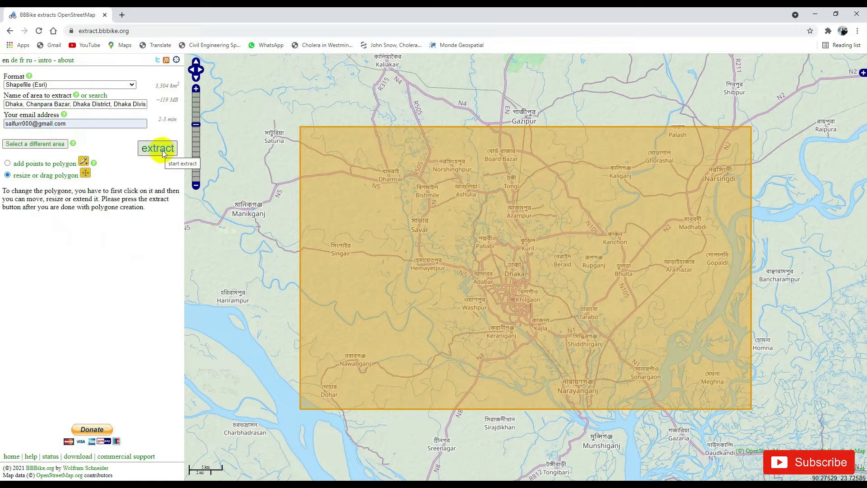
Step: Submit the Dhaka Shapefile extract request
click(158, 148)
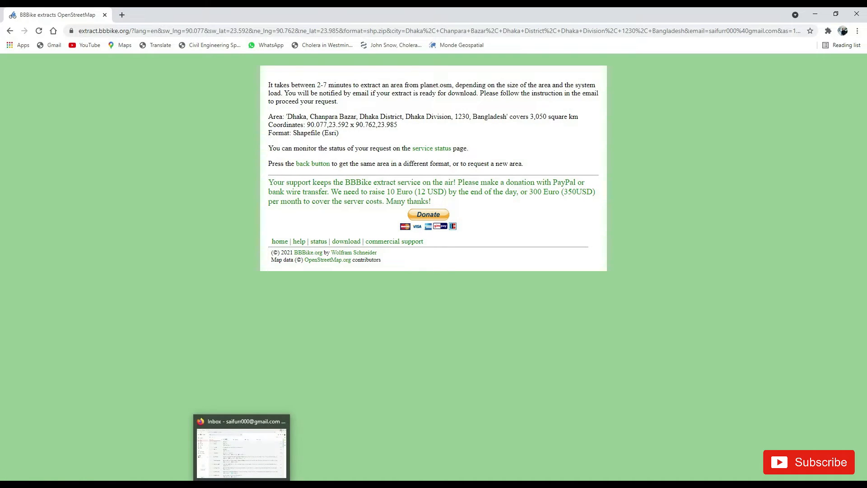
Step: In Gmail's Social category, open the BBBike email saying the Dhaka extract is ready
click(241, 448)
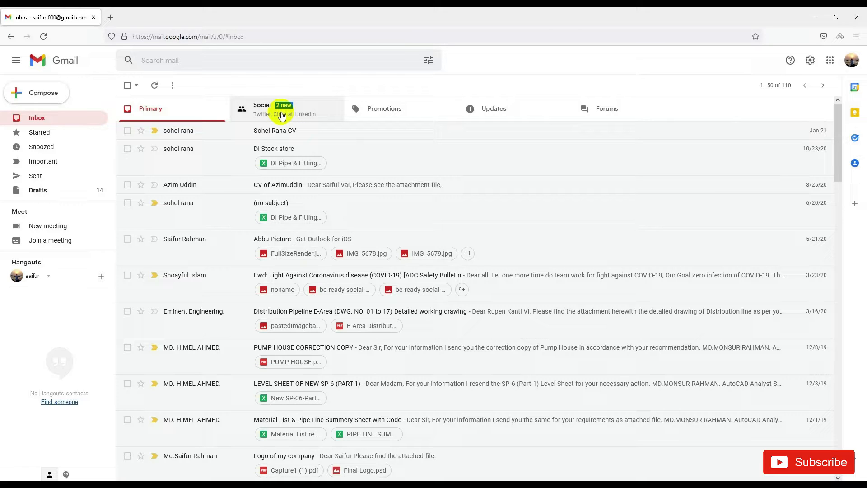
click(281, 115)
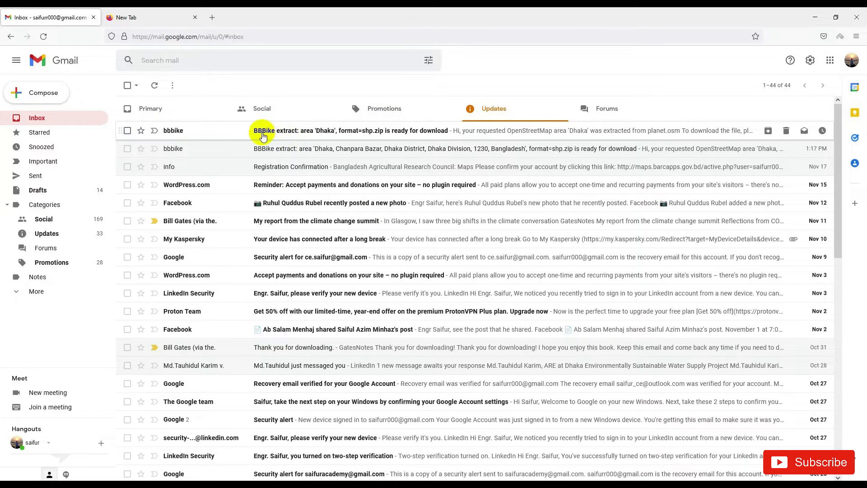
click(269, 130)
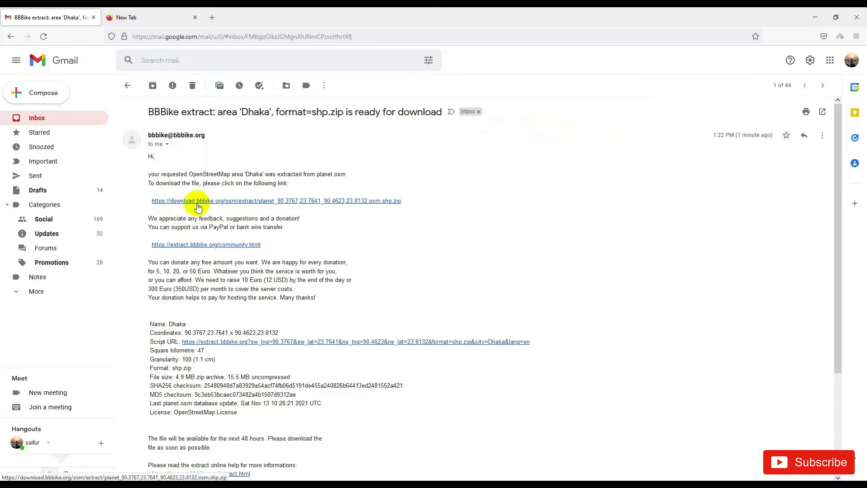
Step: Save the Dhaka shapefile zip from the email link and show it in the downloads panel
click(244, 201)
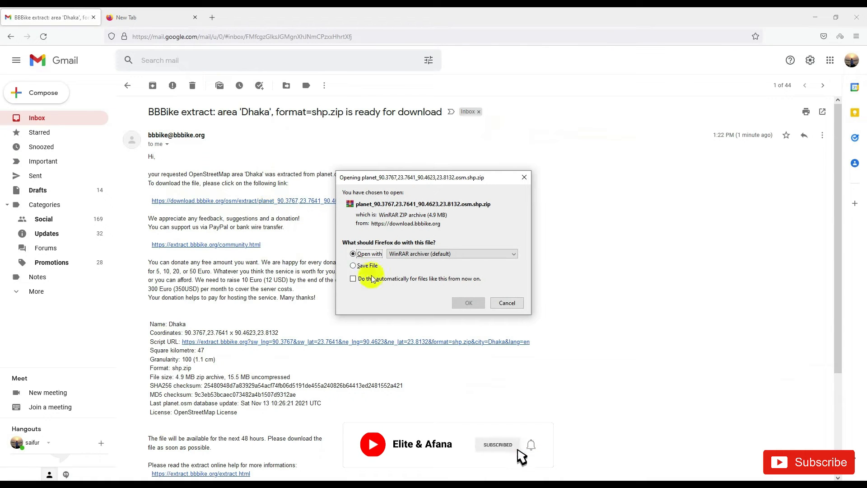
click(355, 265)
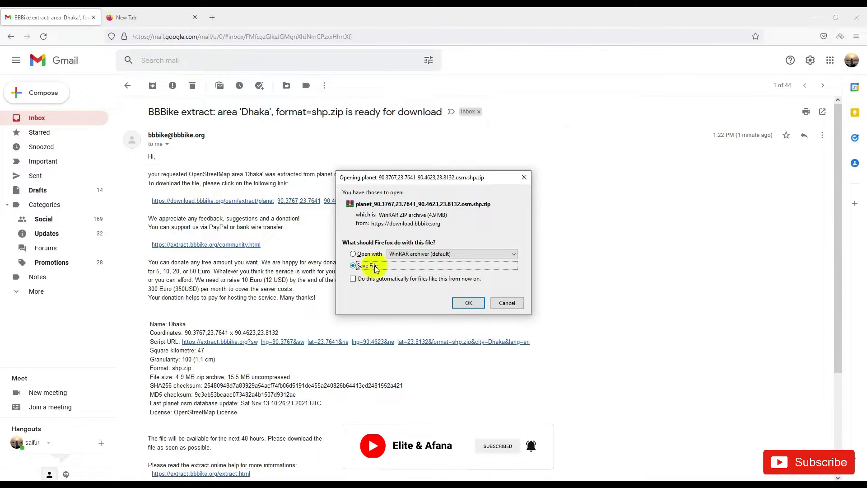
click(466, 303)
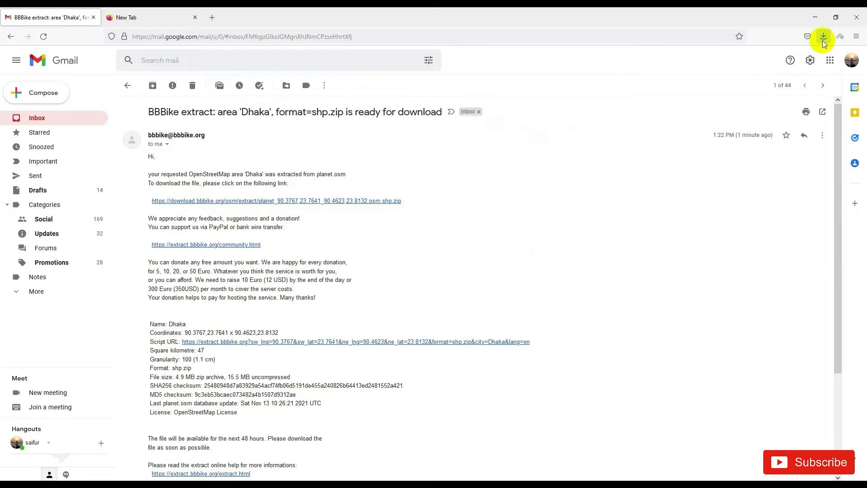
click(825, 40)
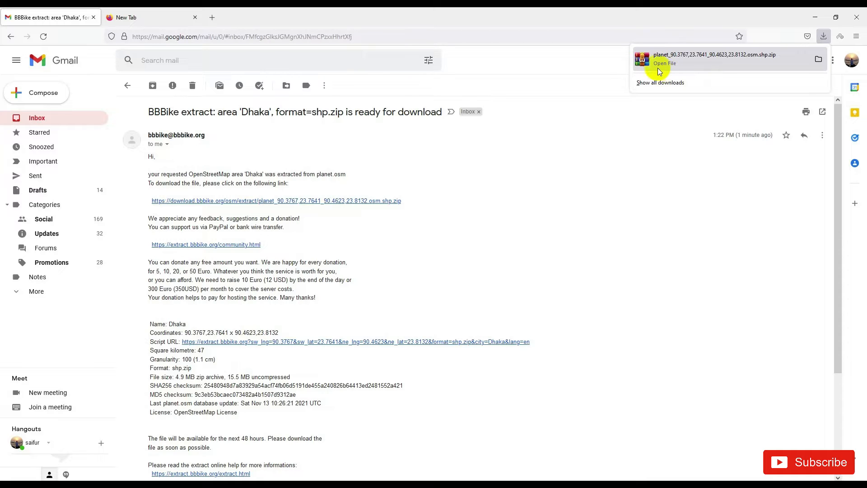
Step: Copy the downloaded Dhaka zip from Downloads and create a new desktop folder for it
click(819, 61)
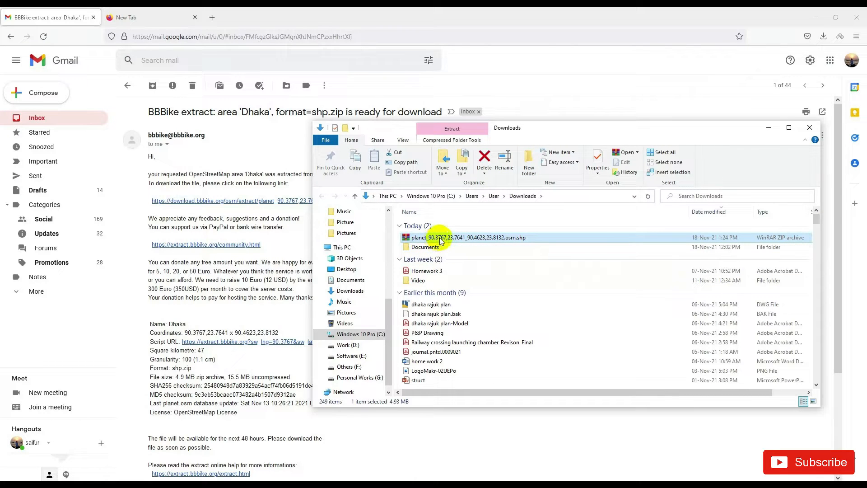
double_click(440, 238)
right_click(439, 238)
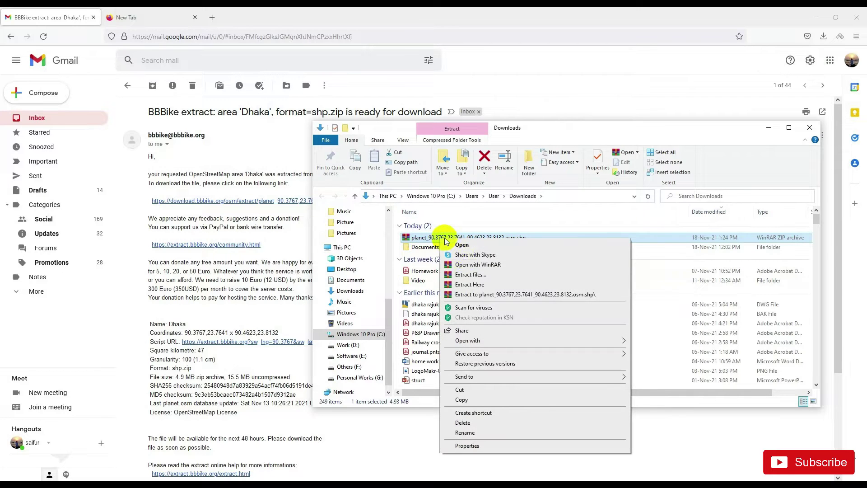
click(461, 399)
click(811, 129)
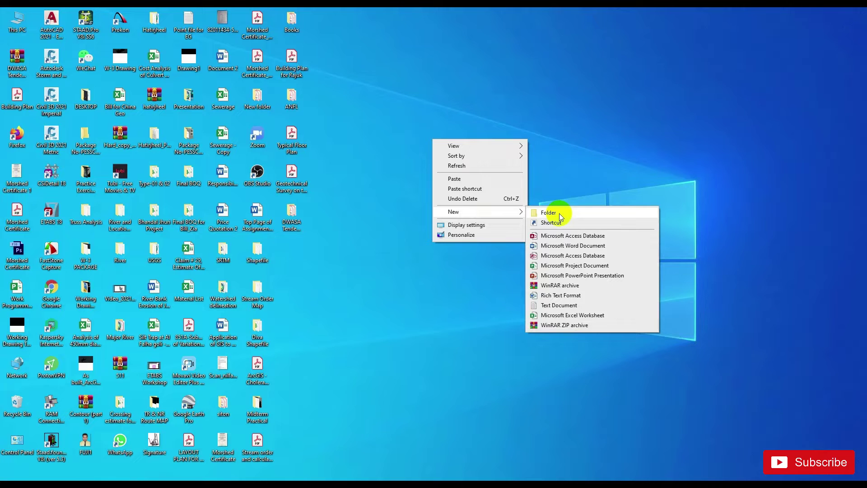
click(535, 212)
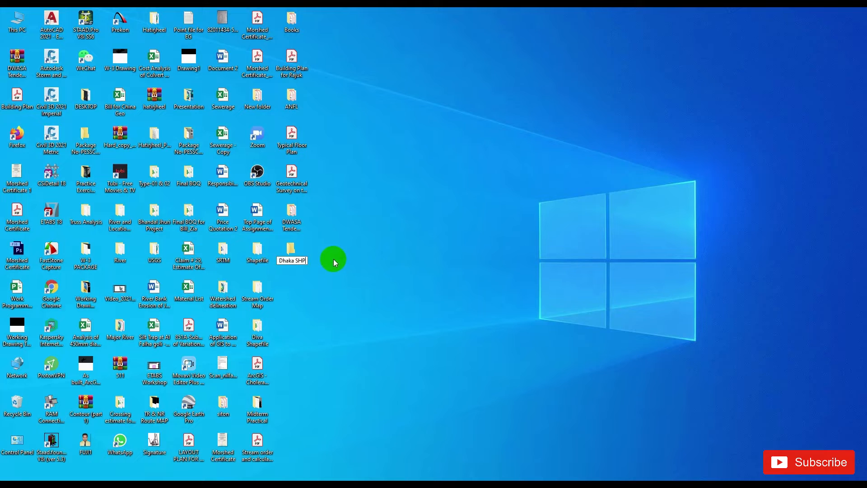
Step: Paste the Dhaka zip into the Dhaka SHP folder and extract its contents there
double_click(293, 252)
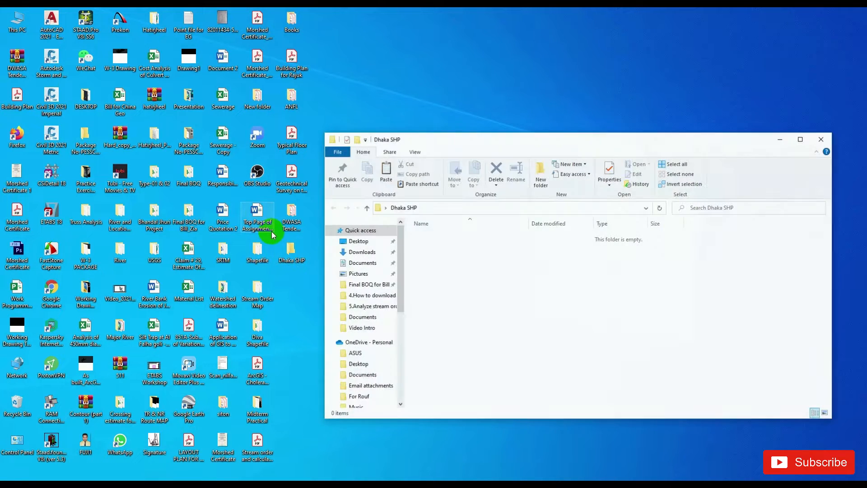
right_click(477, 246)
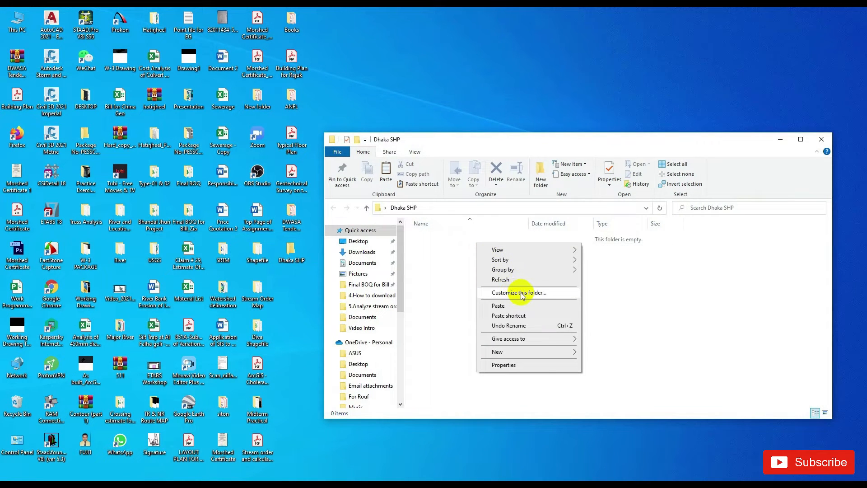
click(507, 307)
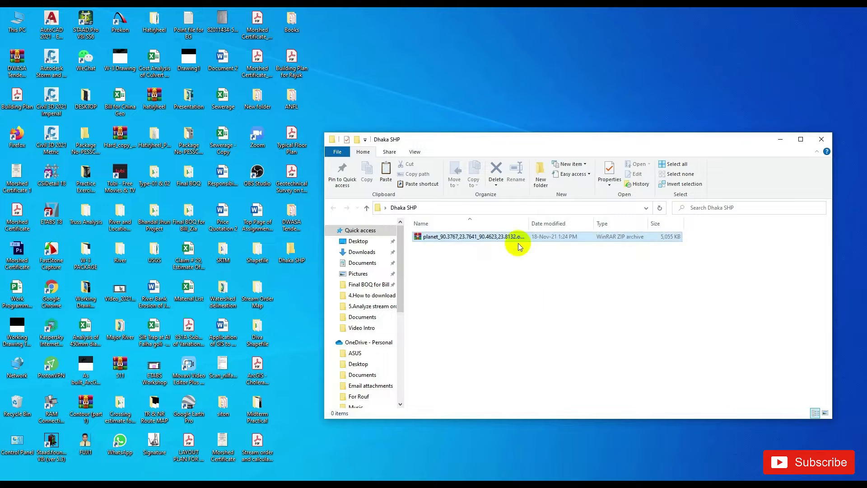
click(801, 139)
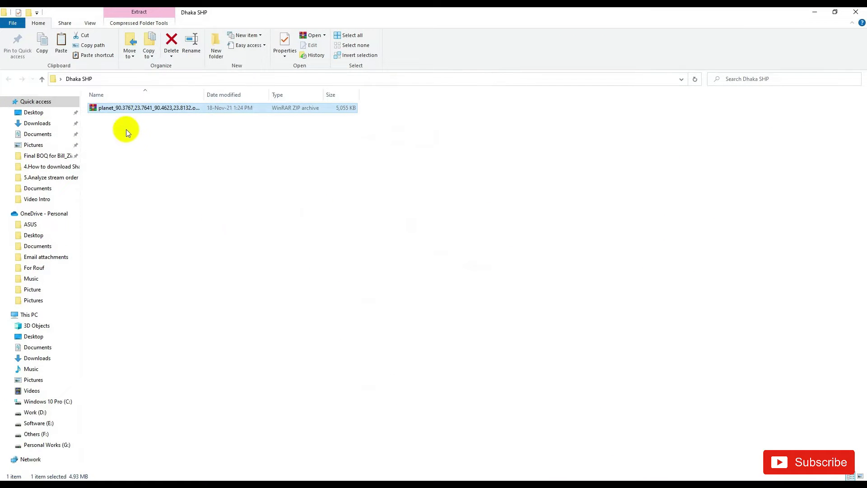
right_click(117, 109)
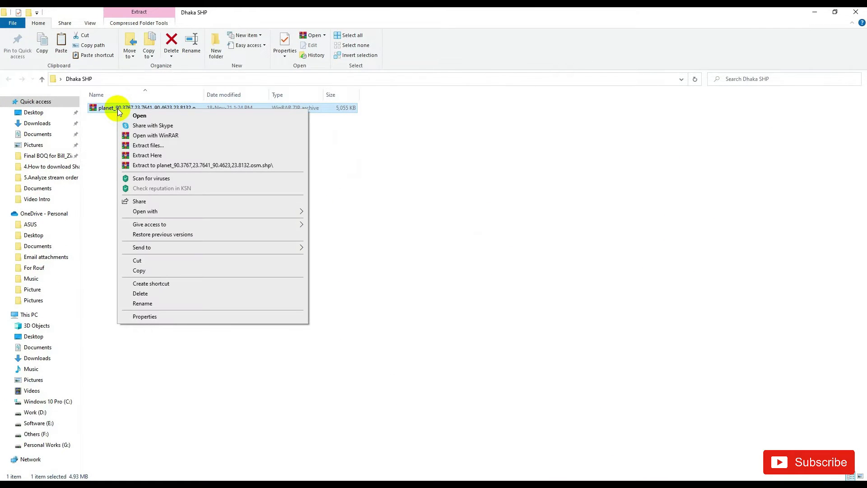
click(149, 156)
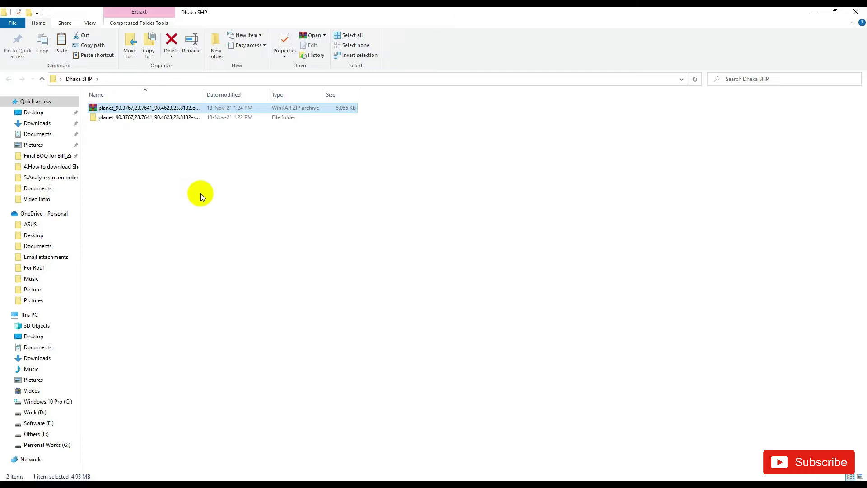
Step: Delete the zip archive and browse into the extracted planet and shape folders
right_click(117, 109)
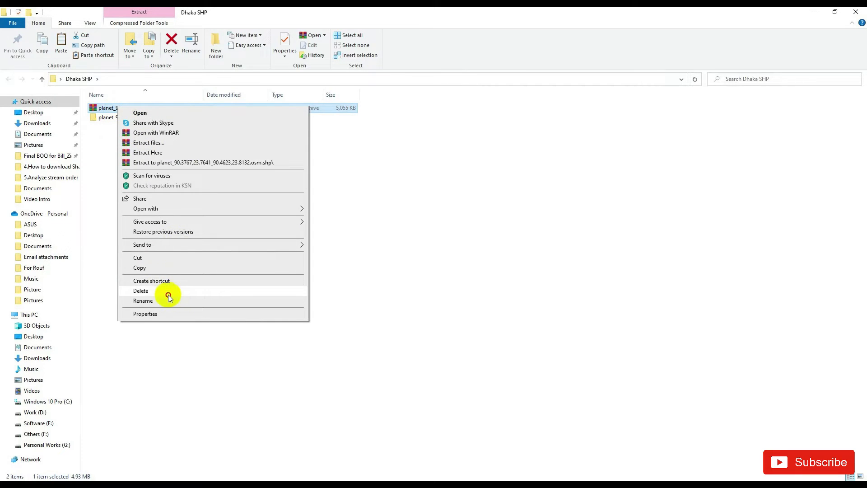
click(168, 291)
double_click(119, 110)
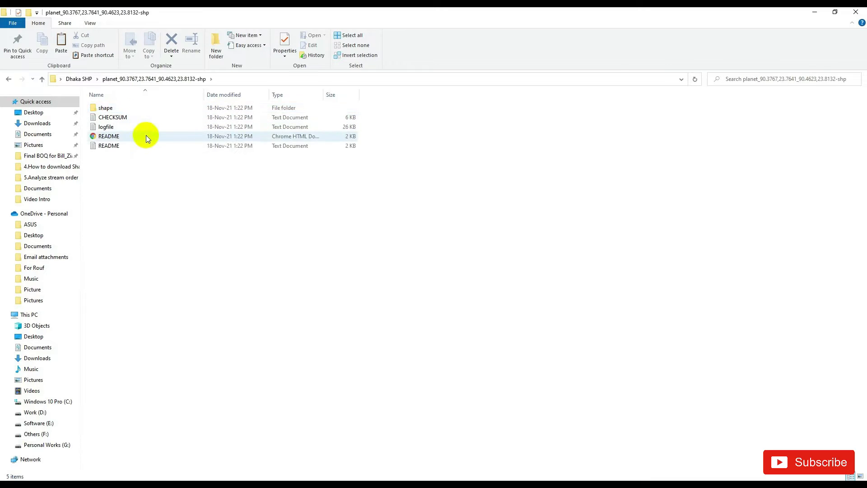
double_click(116, 110)
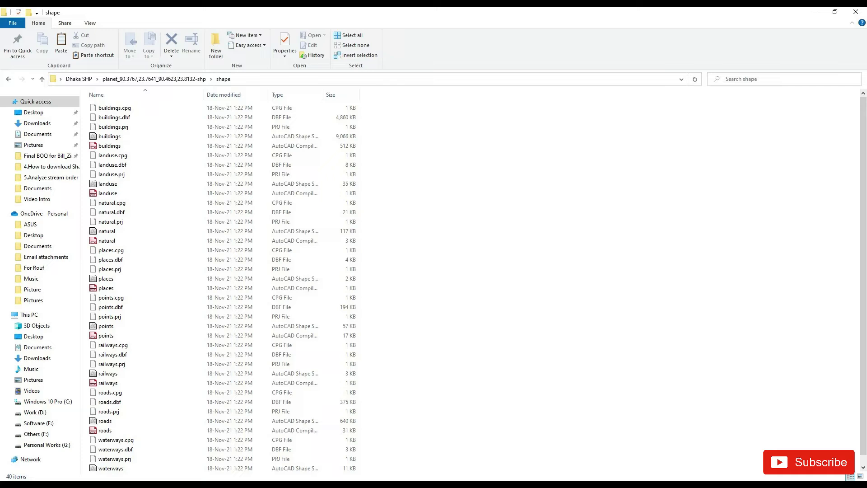
key(super)
scroll(40, 406, down, 3)
scroll(69, 312, down, 3)
Step: Launch ArcMap 10.8, dismiss the startup chooser and bring up the Catalog window
click(68, 313)
scroll(79, 322, down, 3)
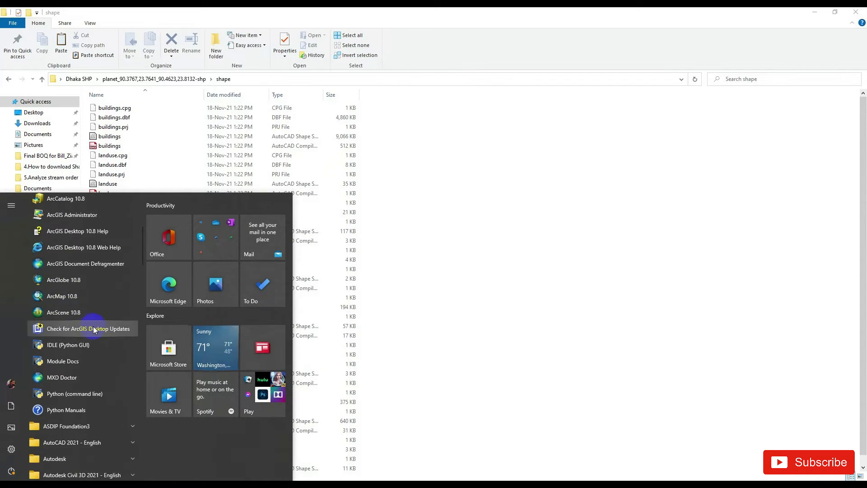
click(91, 296)
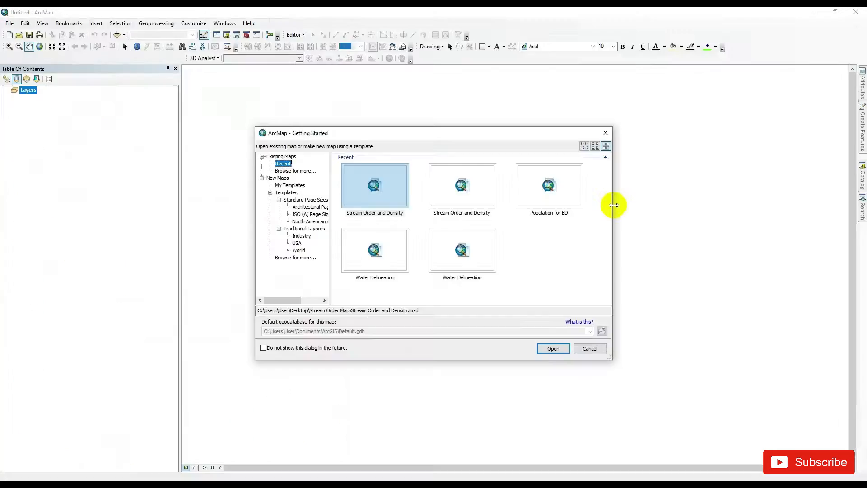
click(607, 133)
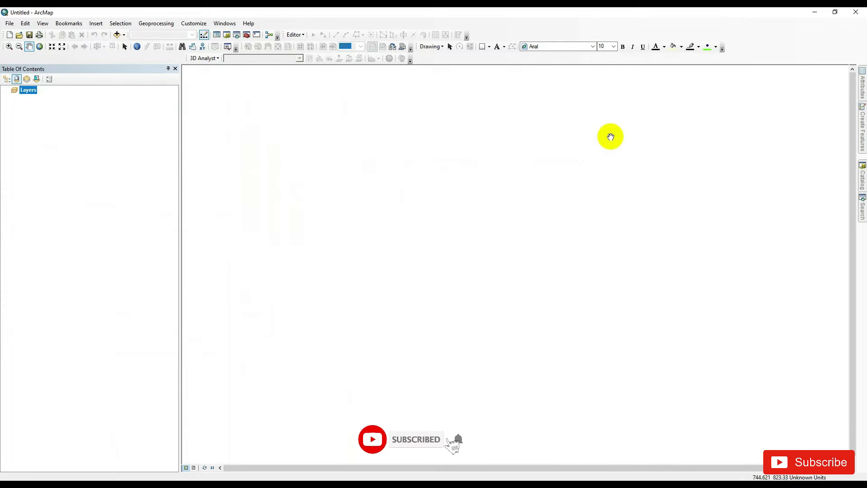
click(862, 126)
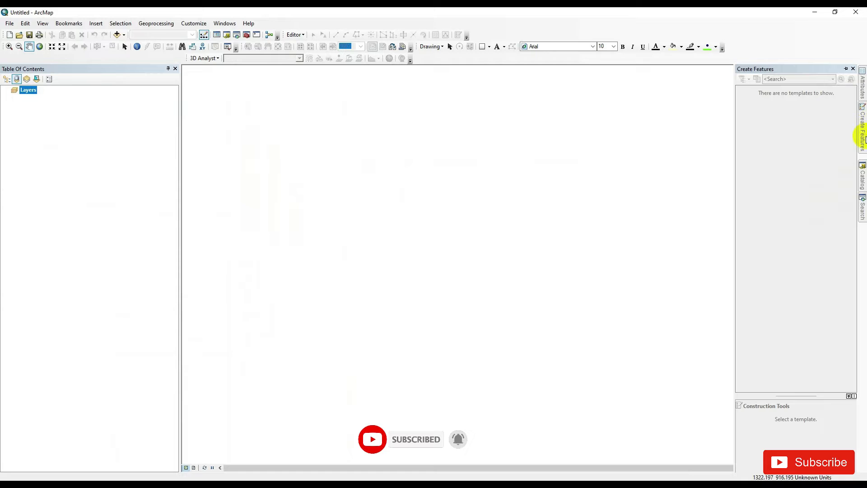
click(863, 173)
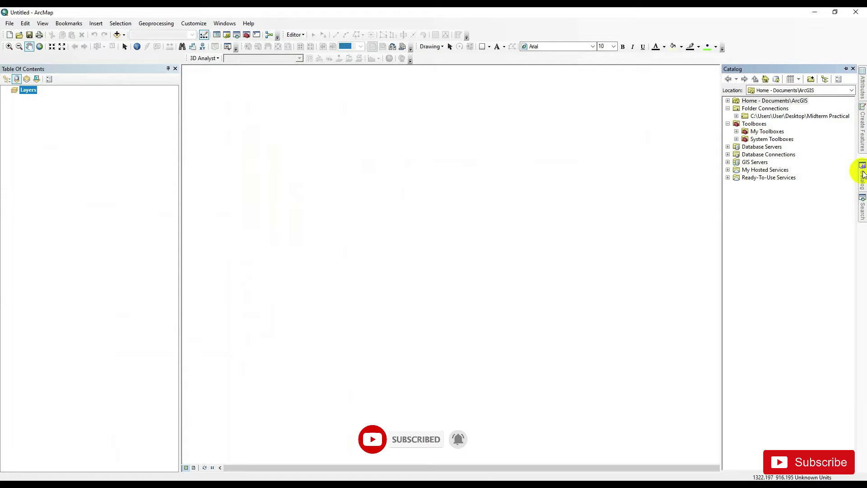
Step: Add a folder connection to the shape folder inside Dhaka SHP
click(766, 108)
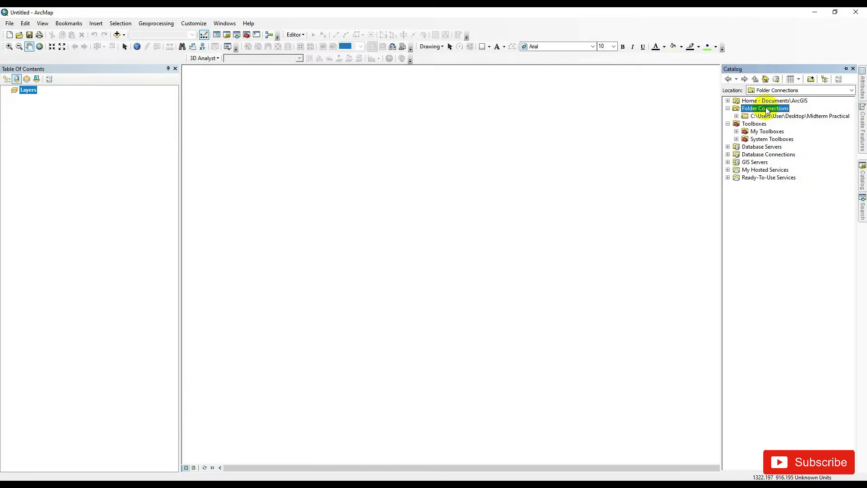
right_click(768, 111)
click(789, 112)
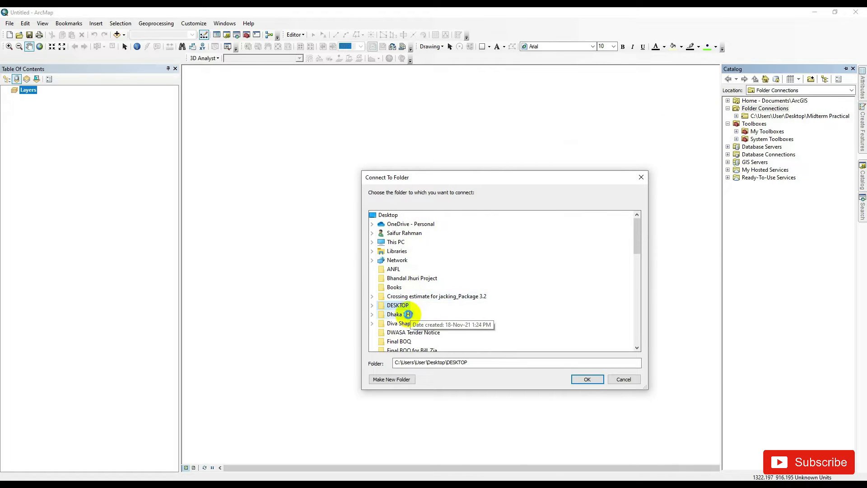
double_click(410, 315)
click(411, 333)
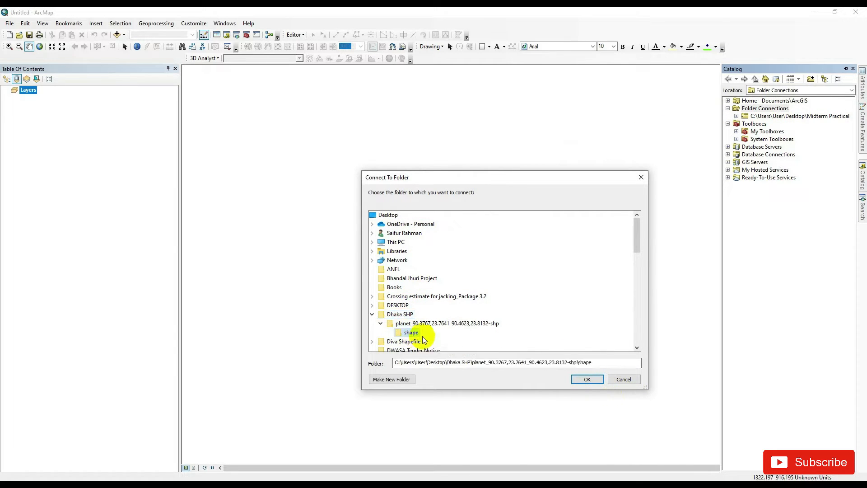
click(591, 380)
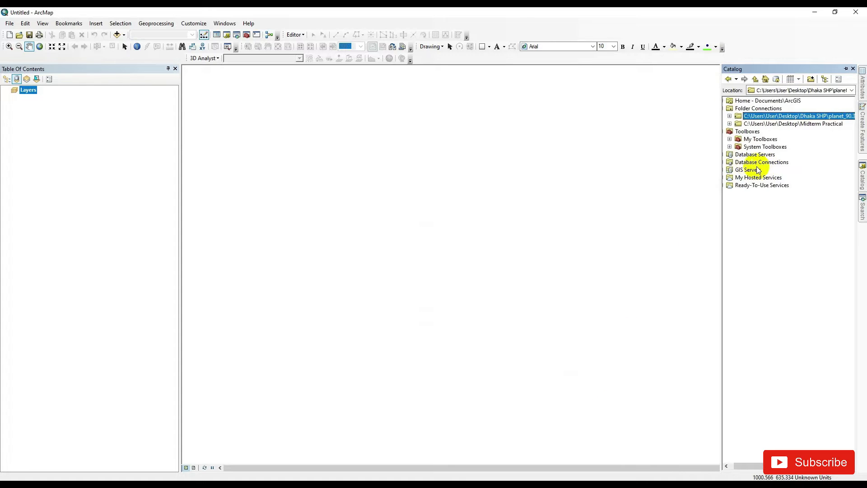
Step: Add the buildings, landuse and natural shapefiles to the map from the Catalog
click(735, 117)
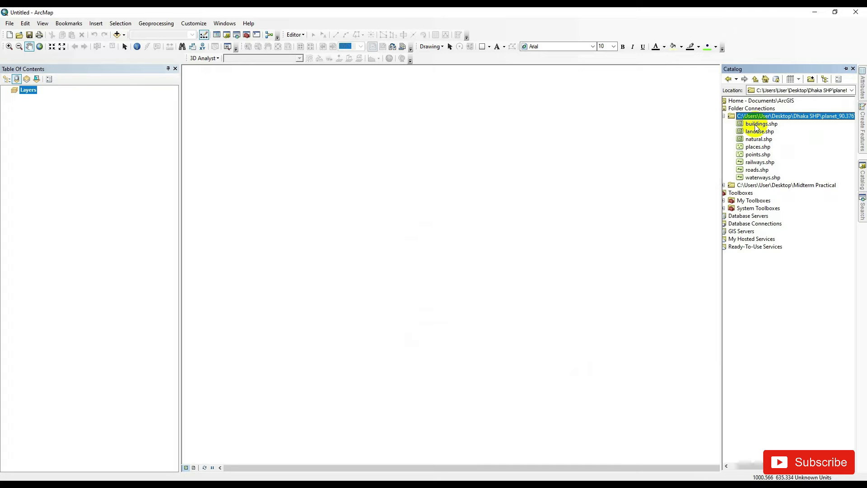
click(757, 125)
drag(757, 128, 83, 148)
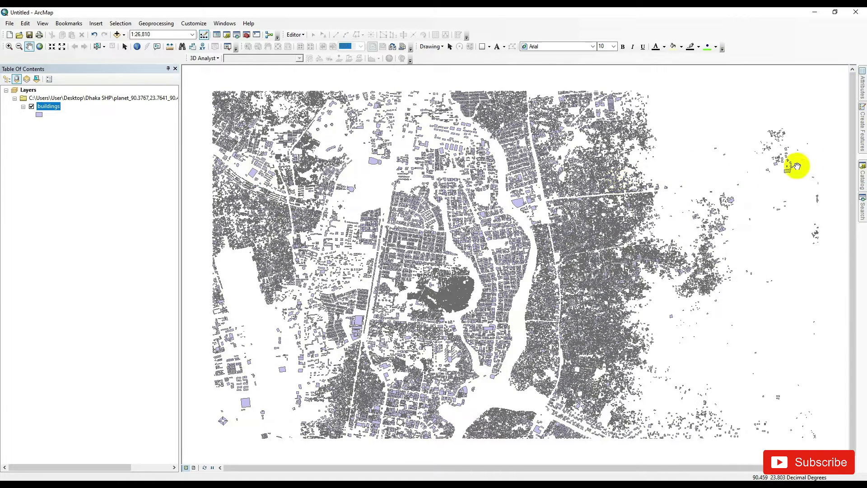
click(864, 175)
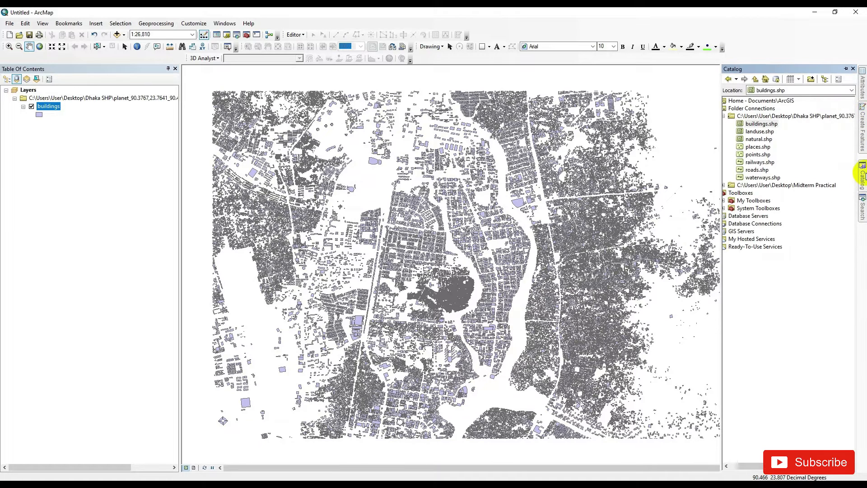
drag(757, 133, 112, 174)
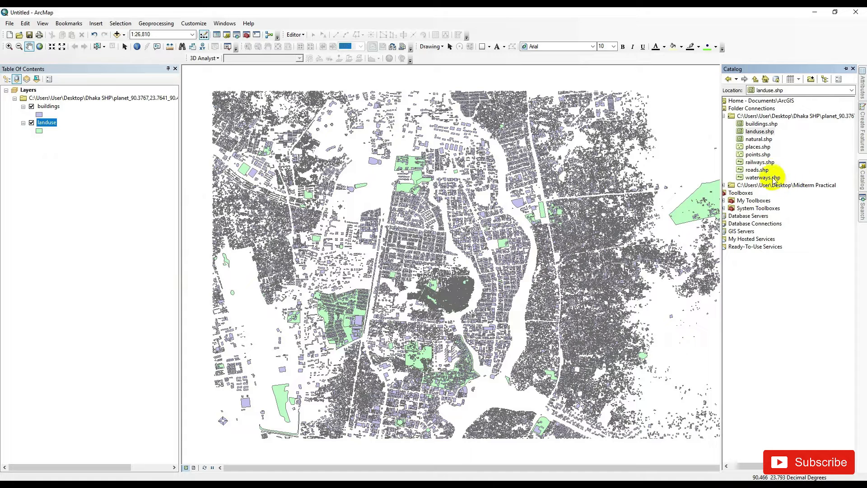
drag(759, 139, 86, 190)
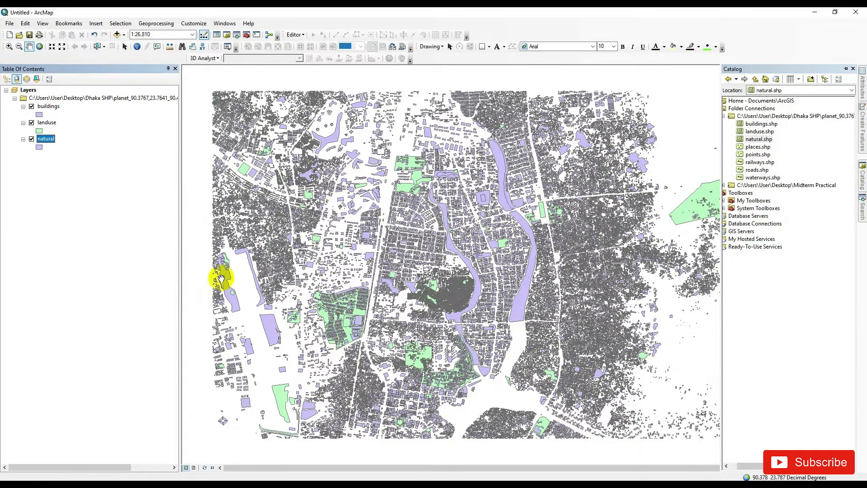
Step: Add the places, points, railways, roads and waterways shapefiles as map layers
click(863, 178)
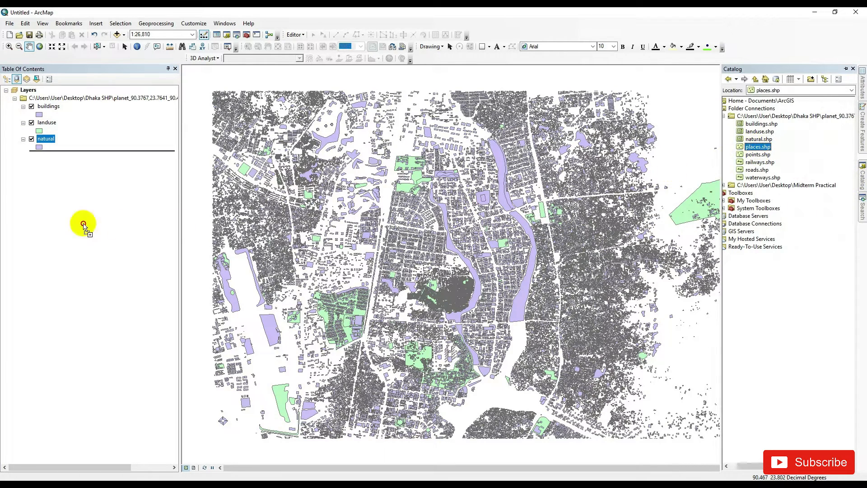
drag(757, 149, 61, 204)
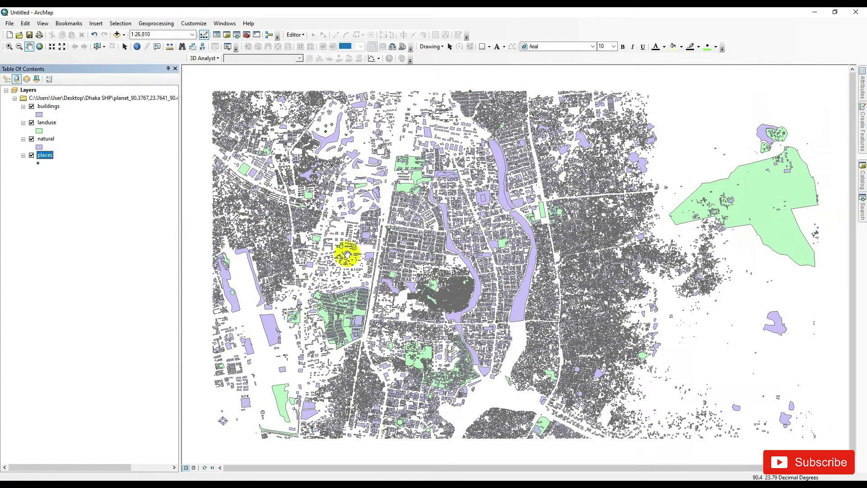
click(862, 177)
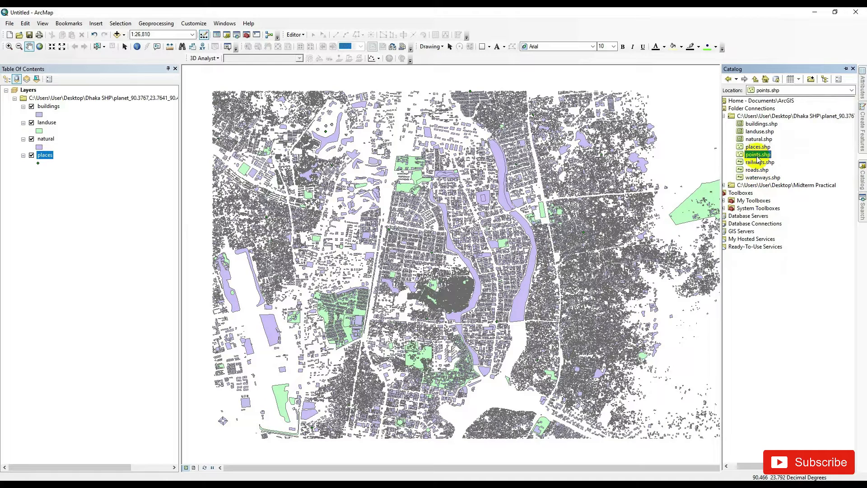
drag(759, 161, 101, 191)
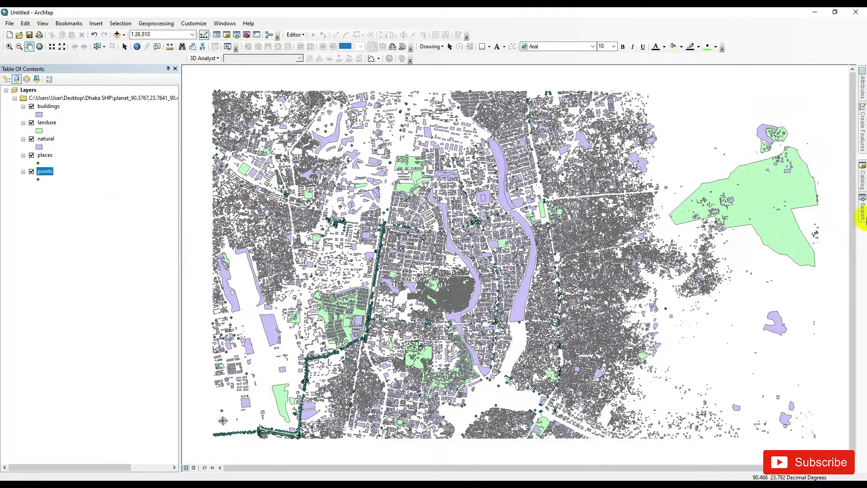
click(863, 163)
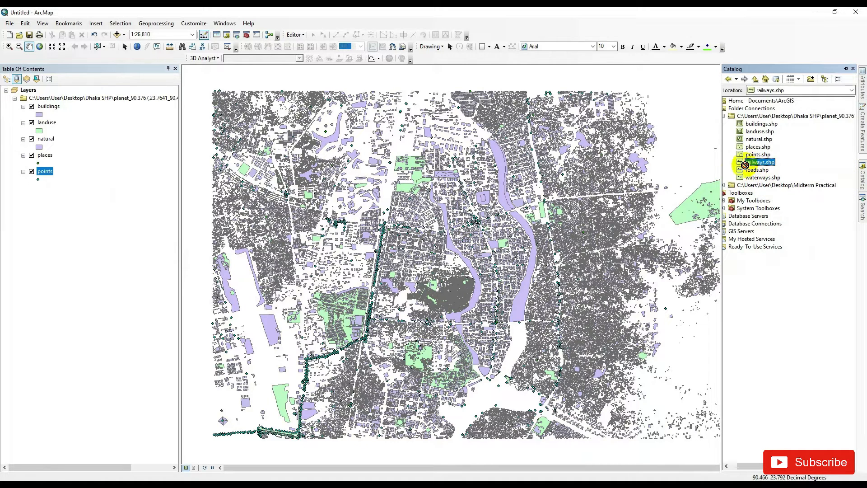
drag(757, 173, 136, 232)
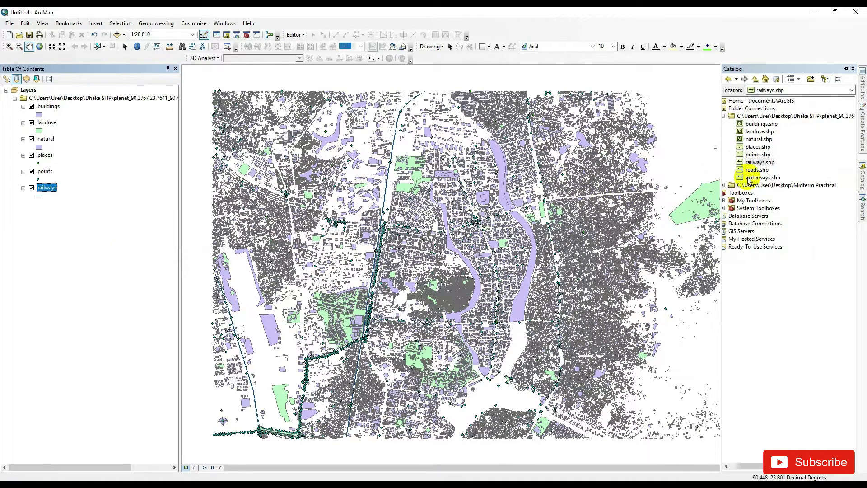
drag(751, 175, 84, 242)
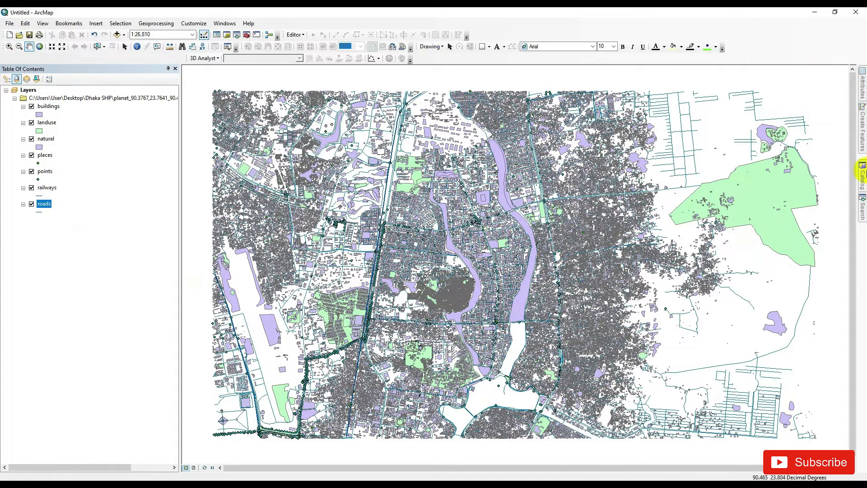
drag(762, 177, 80, 219)
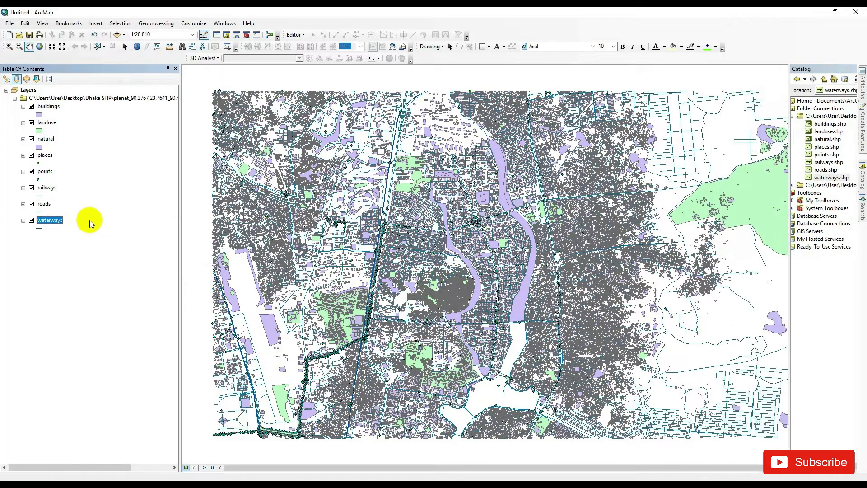
click(47, 107)
right_click(48, 111)
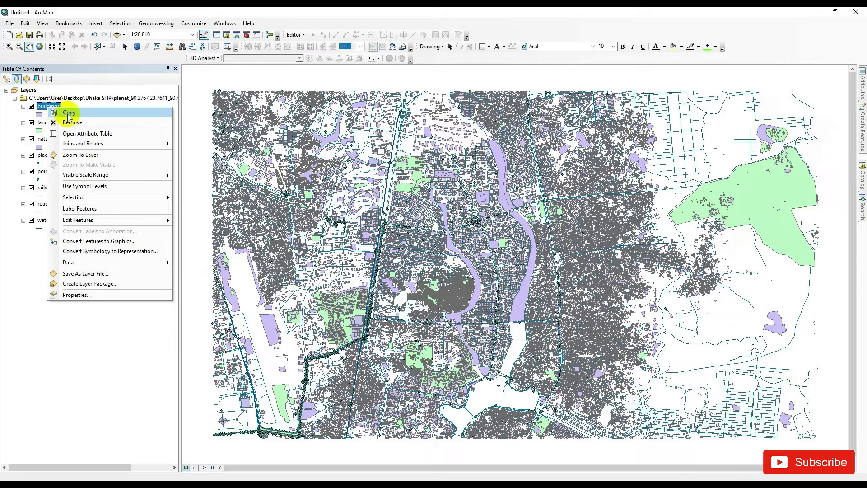
click(85, 134)
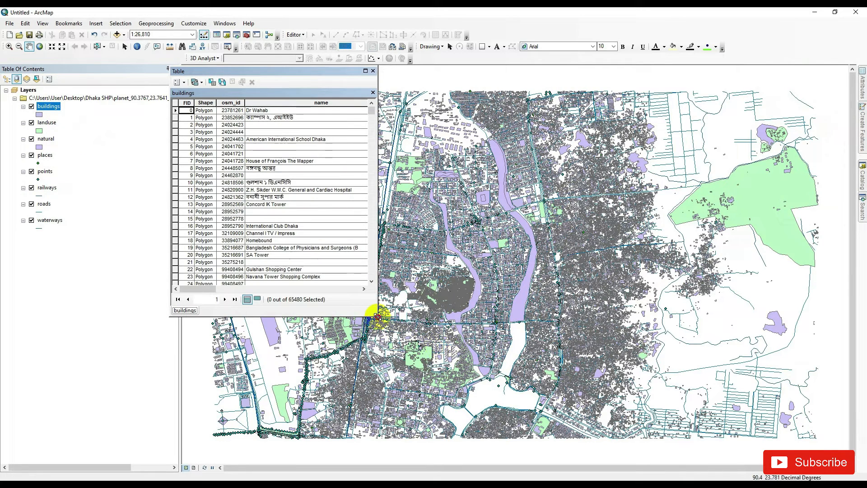
drag(378, 317, 546, 374)
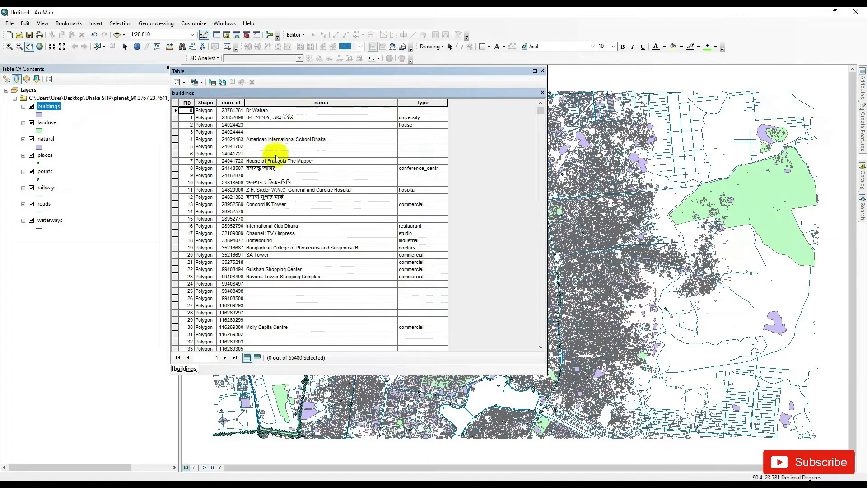
scroll(299, 227, down, 5)
scroll(300, 229, down, 10)
scroll(302, 233, down, 12)
scroll(303, 235, down, 11)
scroll(305, 237, down, 11)
scroll(305, 240, down, 11)
scroll(307, 241, down, 11)
scroll(309, 240, down, 11)
scroll(307, 240, down, 11)
scroll(308, 240, down, 10)
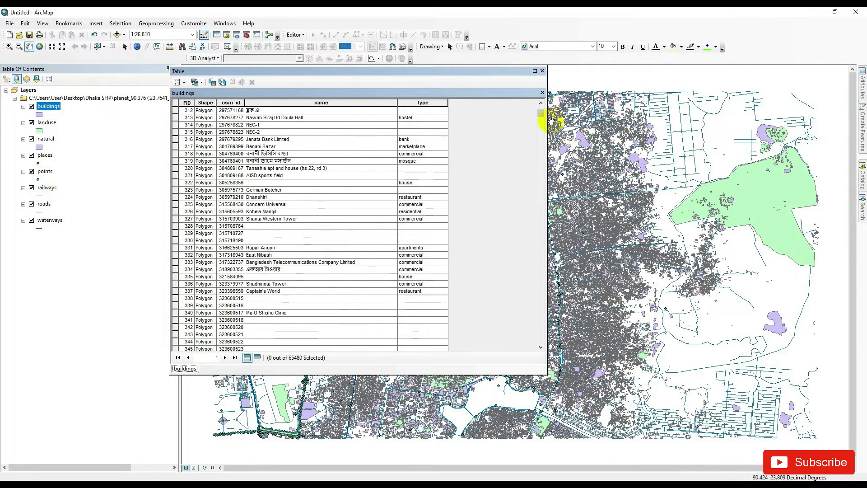
drag(540, 113, 541, 107)
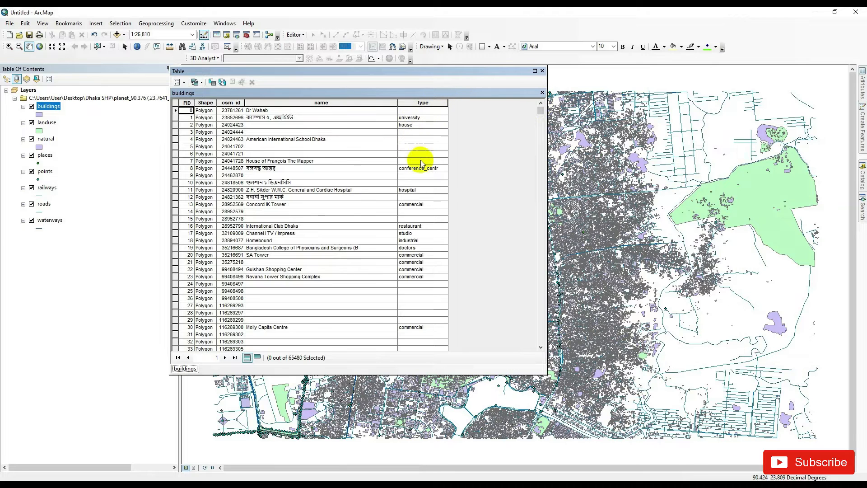
scroll(400, 268, down, 5)
scroll(407, 280, down, 4)
scroll(408, 280, up, 4)
scroll(408, 281, up, 6)
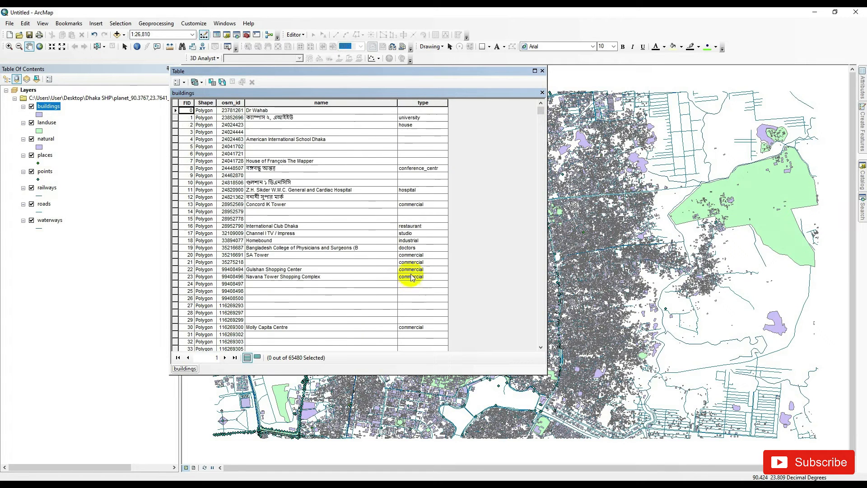
scroll(413, 126, down, 4)
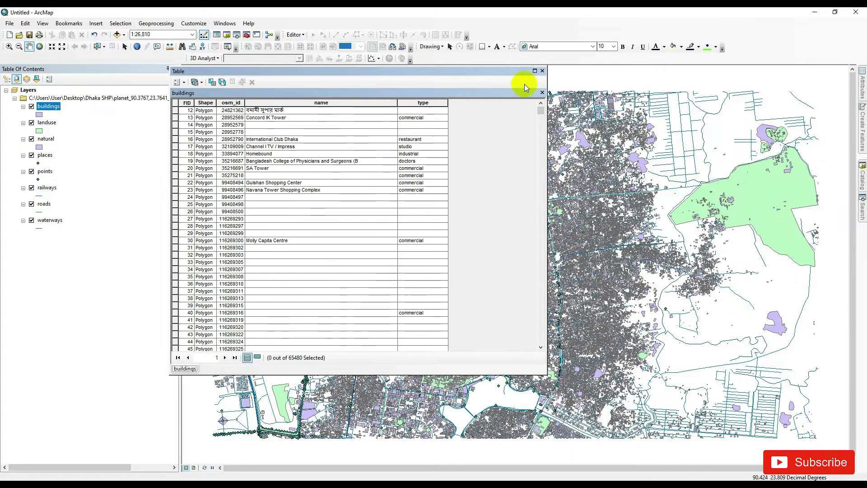
click(542, 71)
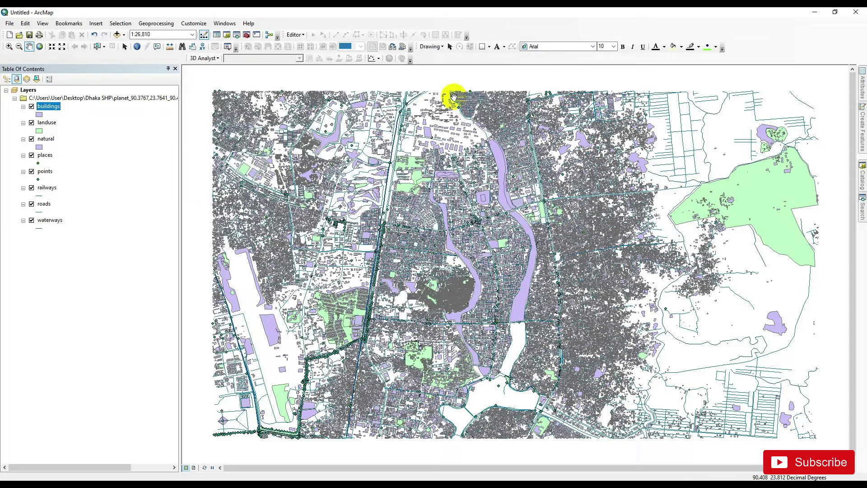
right_click(54, 124)
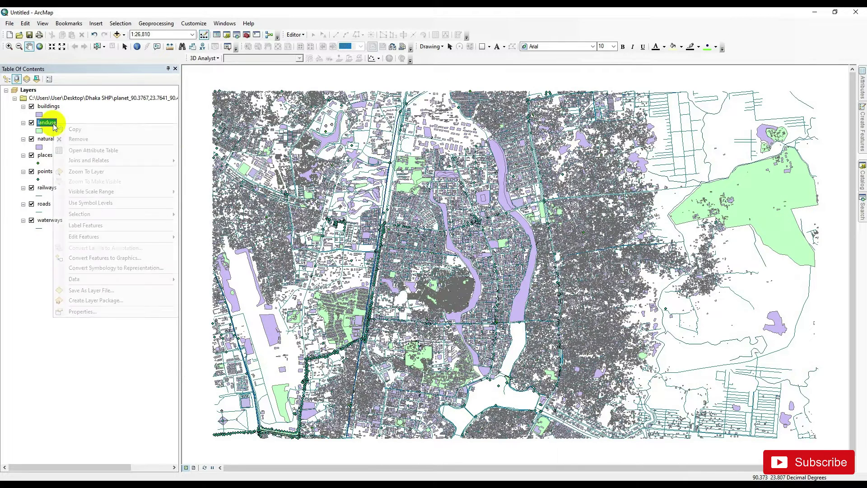
click(129, 151)
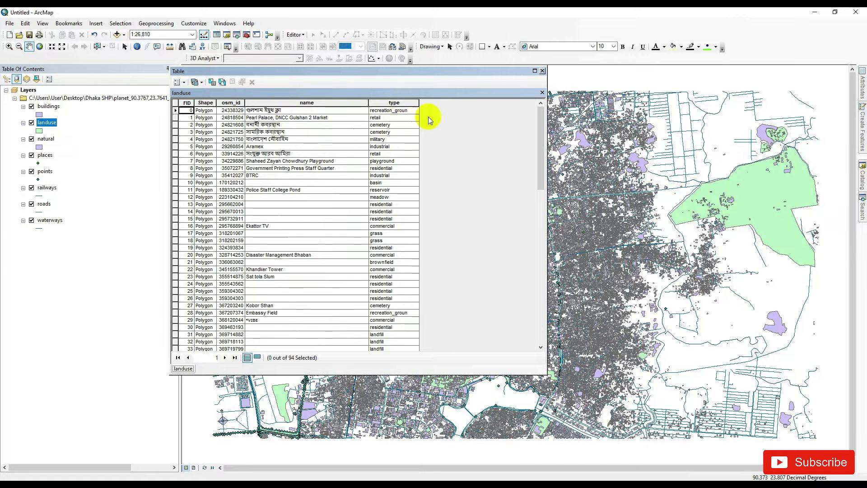
scroll(373, 256, down, 3)
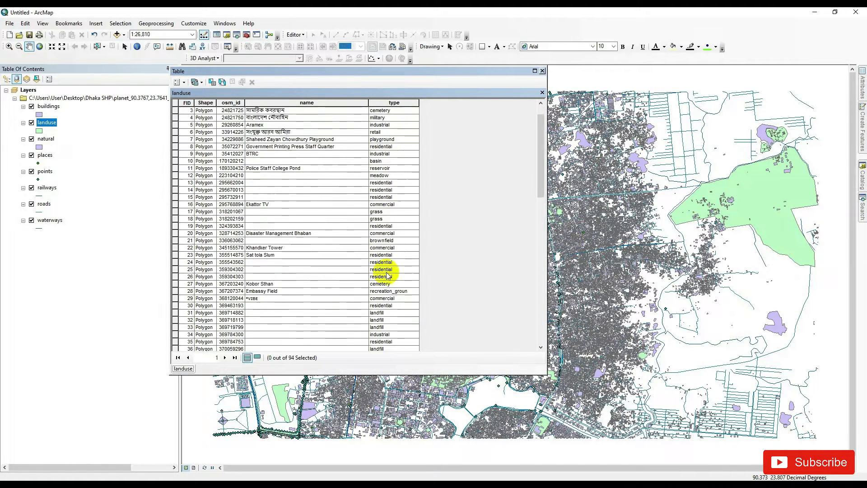
scroll(381, 271, down, 3)
scroll(386, 281, down, 2)
scroll(381, 276, down, 2)
scroll(287, 209, down, 5)
scroll(289, 213, down, 5)
scroll(295, 216, down, 1)
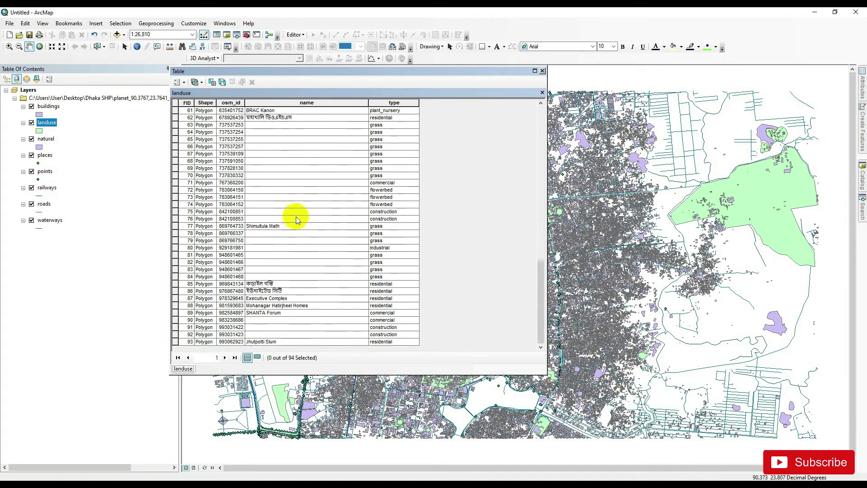
click(542, 70)
right_click(53, 139)
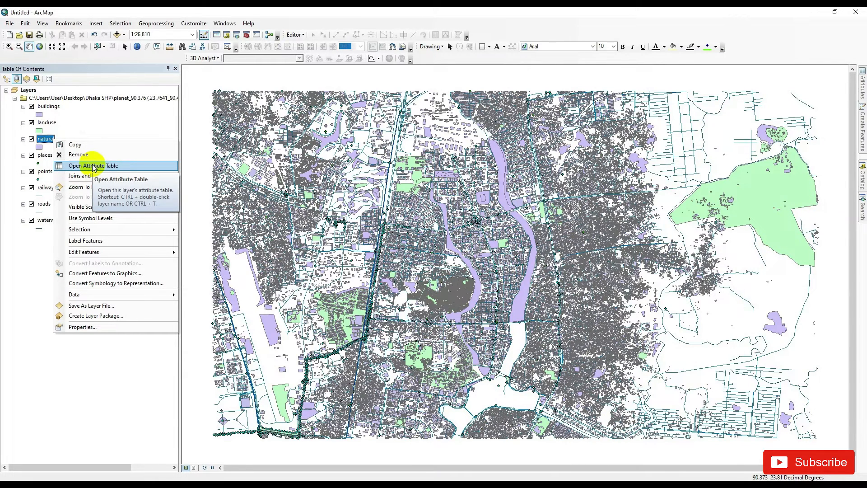
click(93, 167)
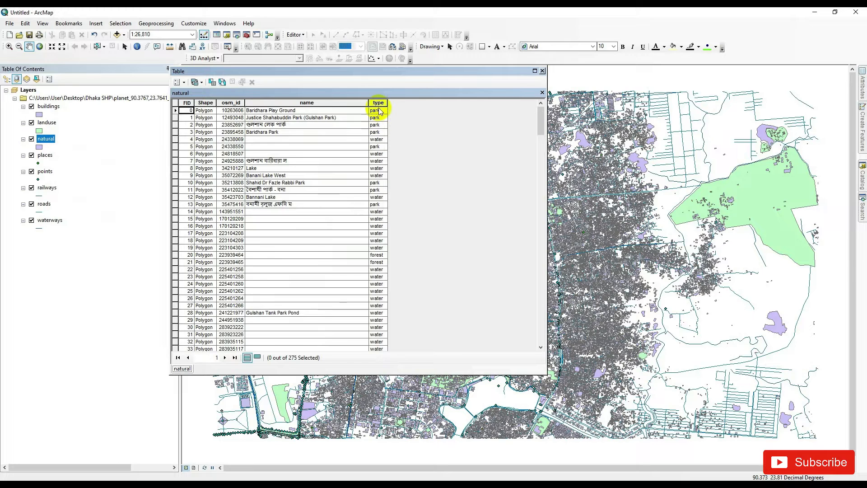
scroll(376, 301, down, 4)
scroll(378, 285, down, 4)
scroll(387, 264, down, 4)
scroll(389, 259, down, 4)
scroll(391, 261, down, 3)
scroll(391, 262, down, 3)
scroll(366, 231, down, 3)
scroll(422, 247, down, 3)
scroll(415, 253, down, 5)
scroll(413, 256, down, 5)
scroll(349, 258, down, 5)
scroll(401, 186, down, 5)
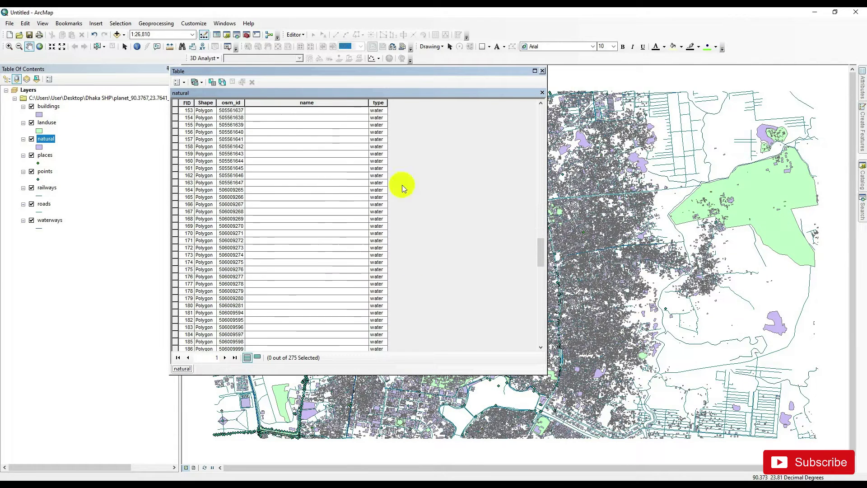
click(542, 70)
Step: Symbolize the natural layer by unique values of the type field, adding all values
right_click(48, 142)
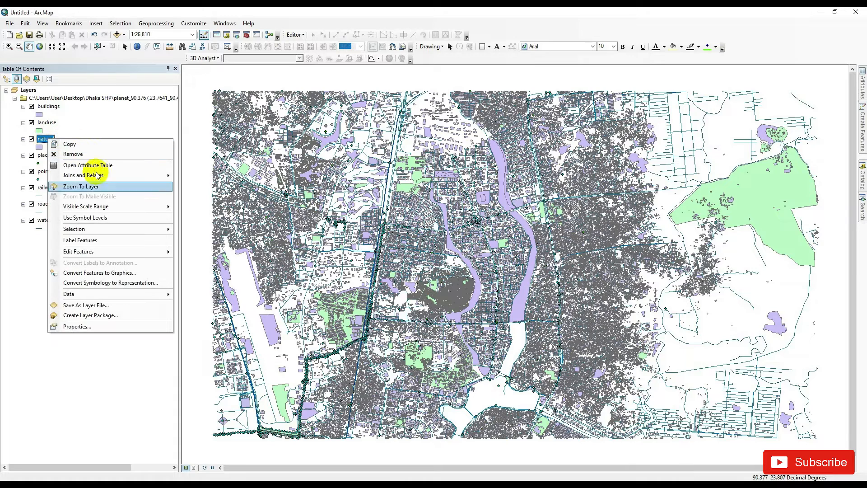
click(98, 329)
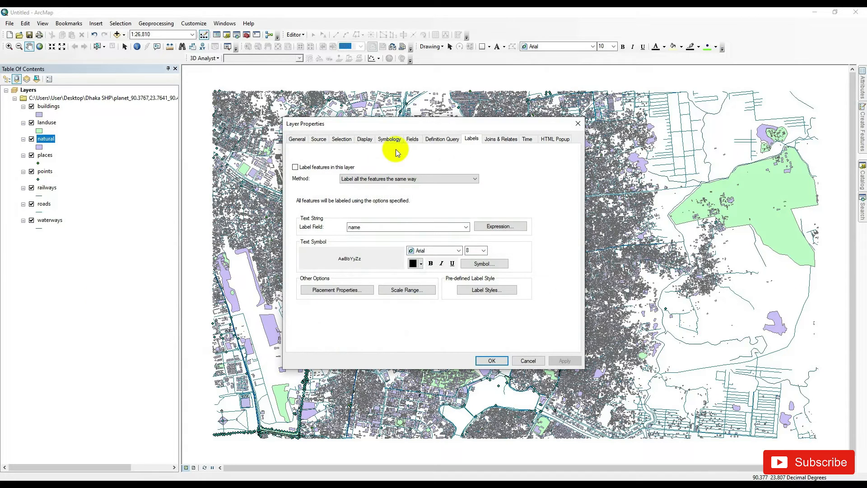
click(392, 140)
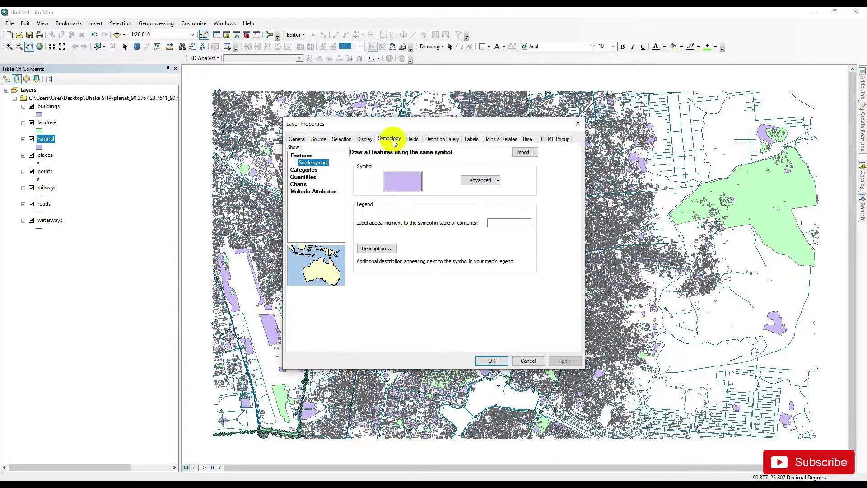
click(297, 170)
click(370, 172)
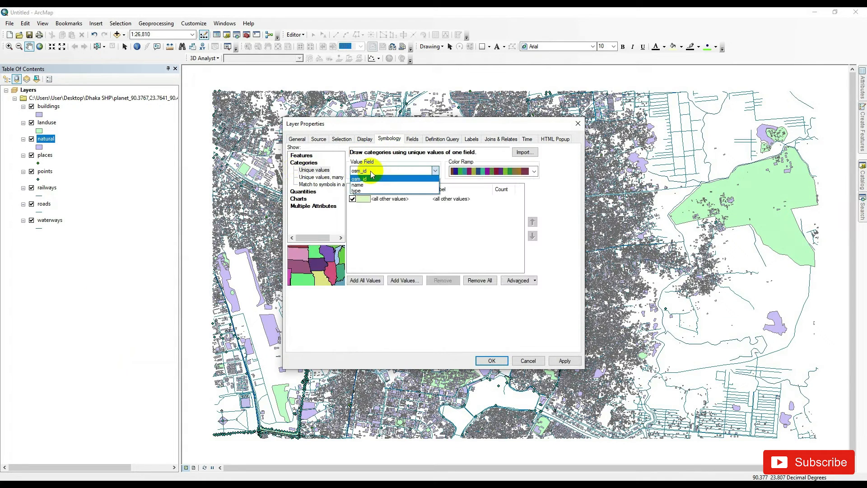
click(360, 192)
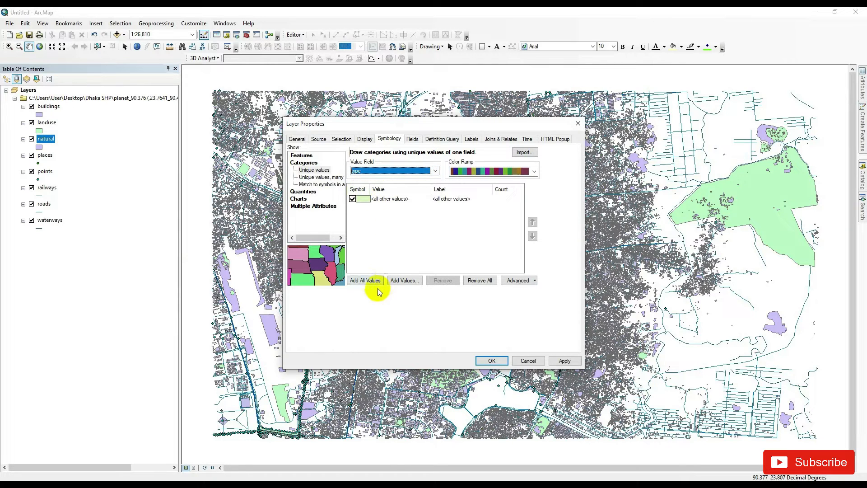
click(365, 282)
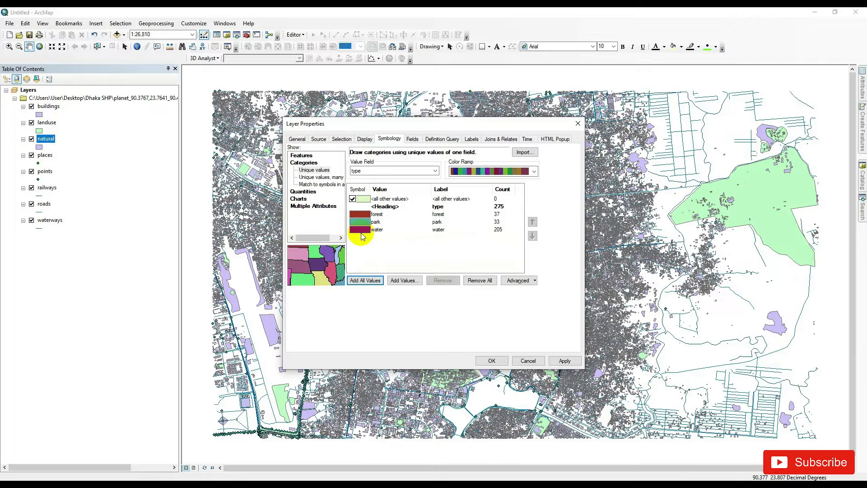
Step: Give the water category the light blue Lake fill and apply the type colouring
double_click(360, 231)
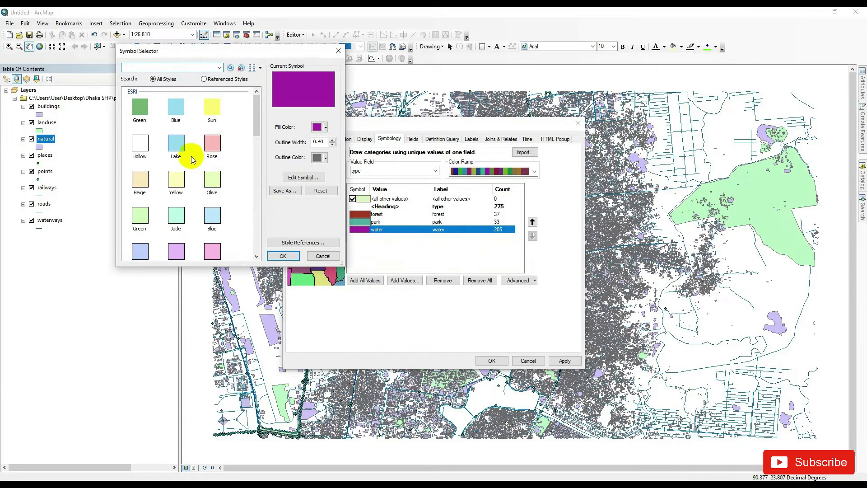
click(182, 145)
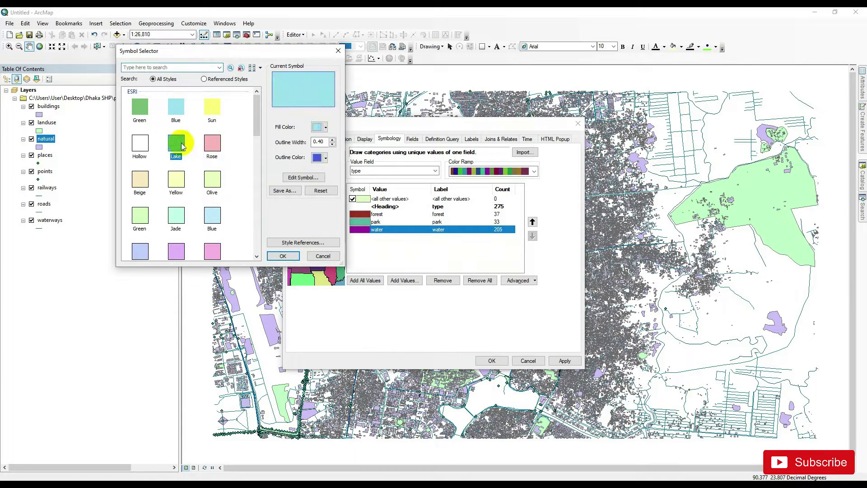
click(286, 257)
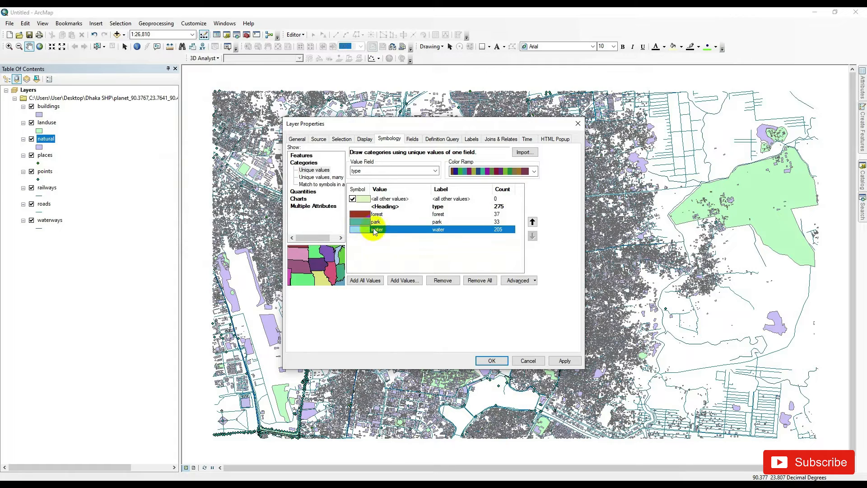
click(489, 361)
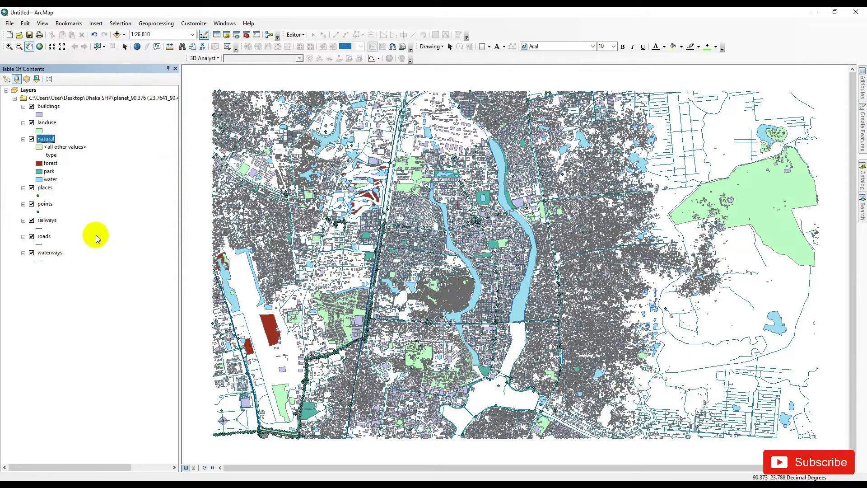
Step: Turn on labels for the places layer using the name field and apply them
right_click(48, 192)
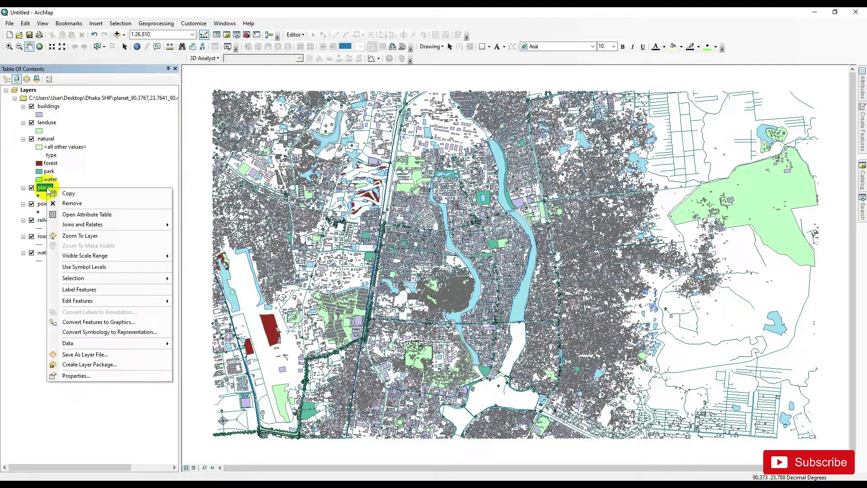
click(92, 376)
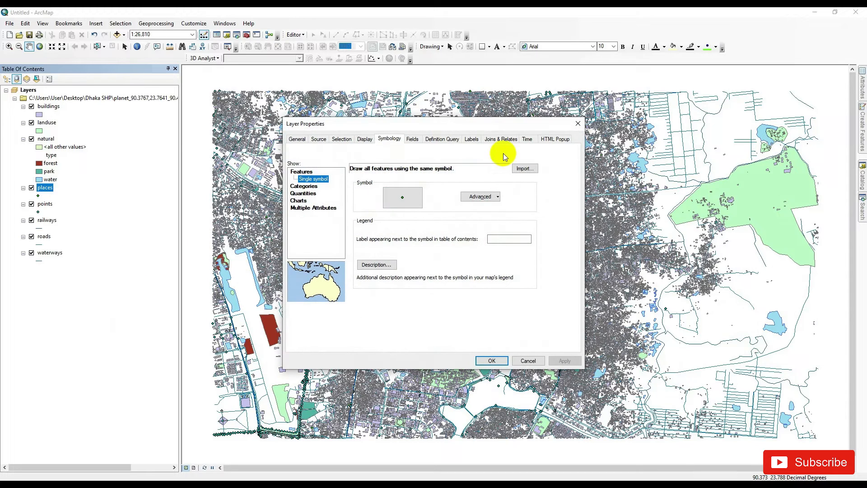
click(471, 139)
click(383, 212)
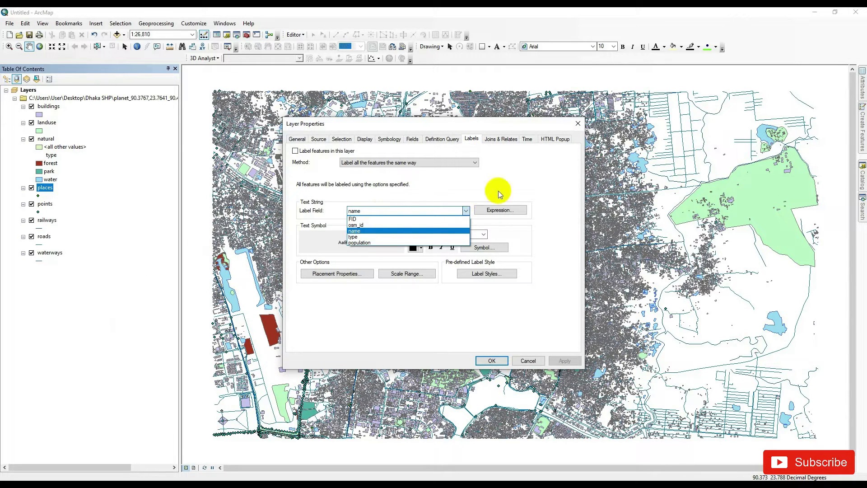
click(538, 175)
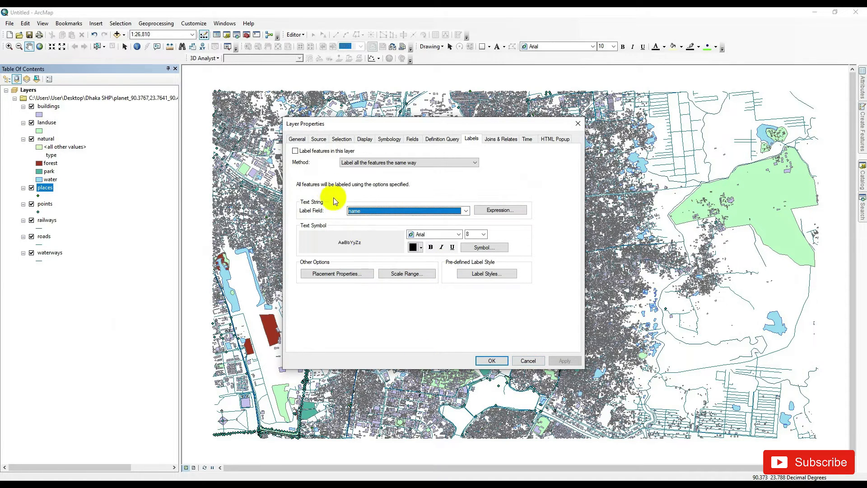
click(297, 152)
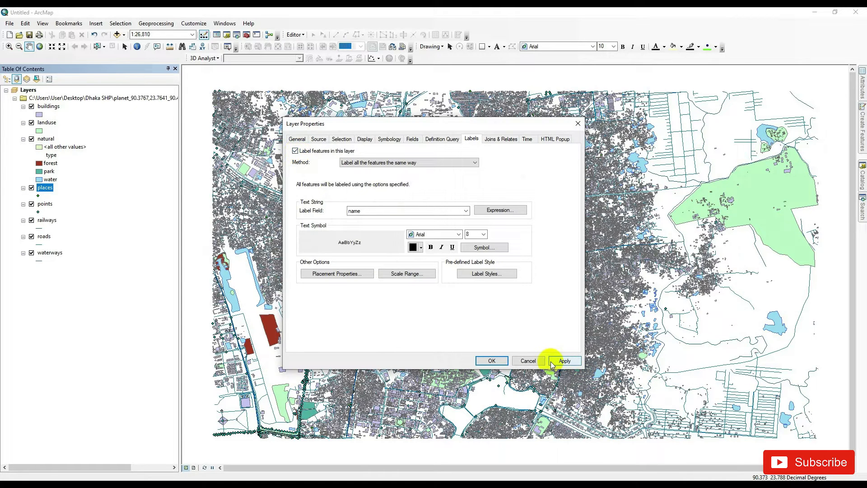
click(565, 361)
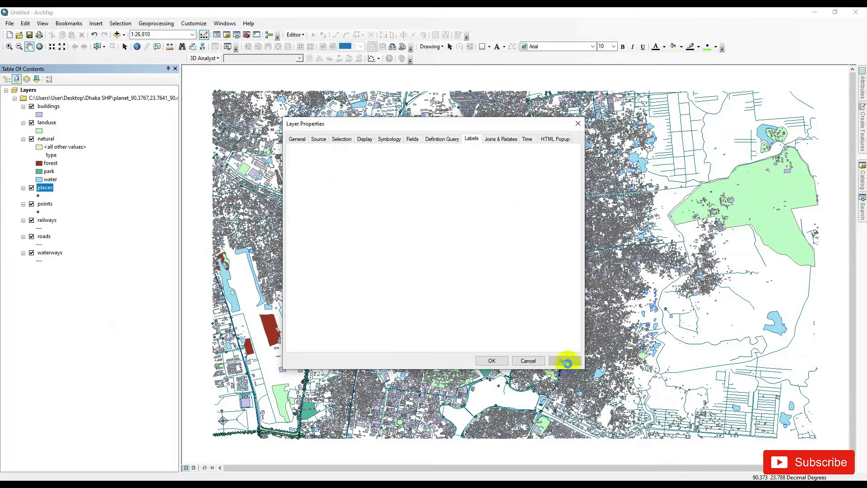
click(490, 361)
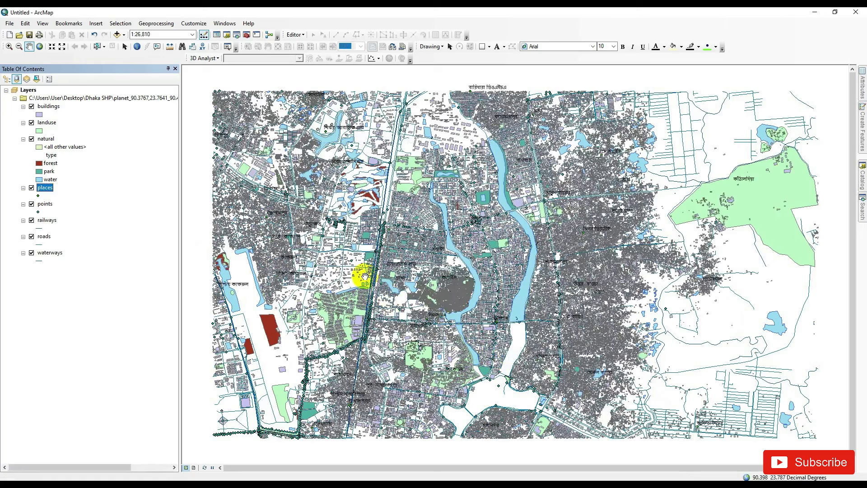
scroll(575, 283, up, 3)
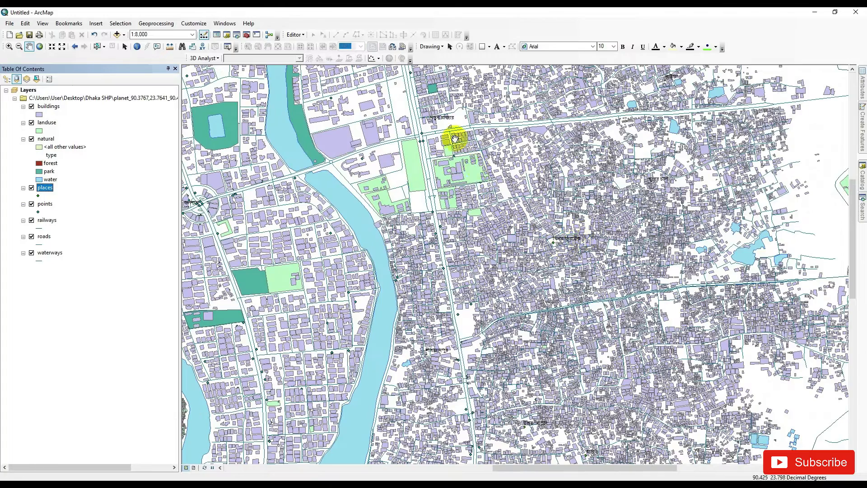
scroll(542, 210, down, 4)
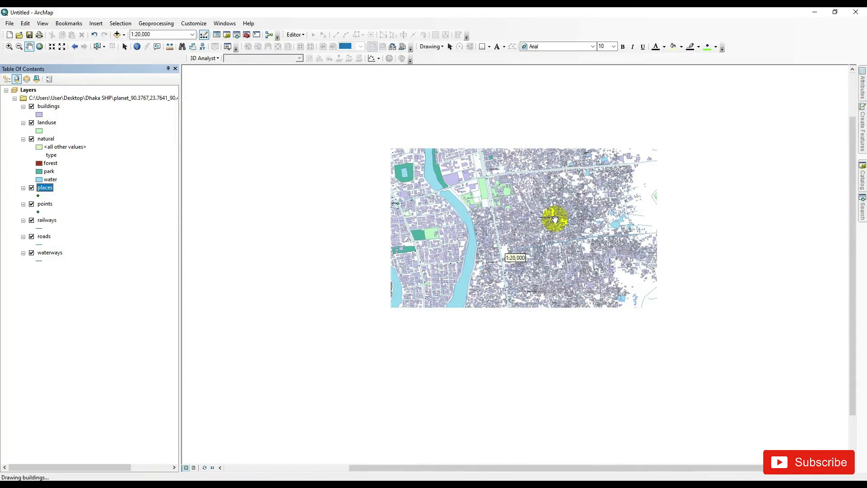
scroll(554, 218, down, 1)
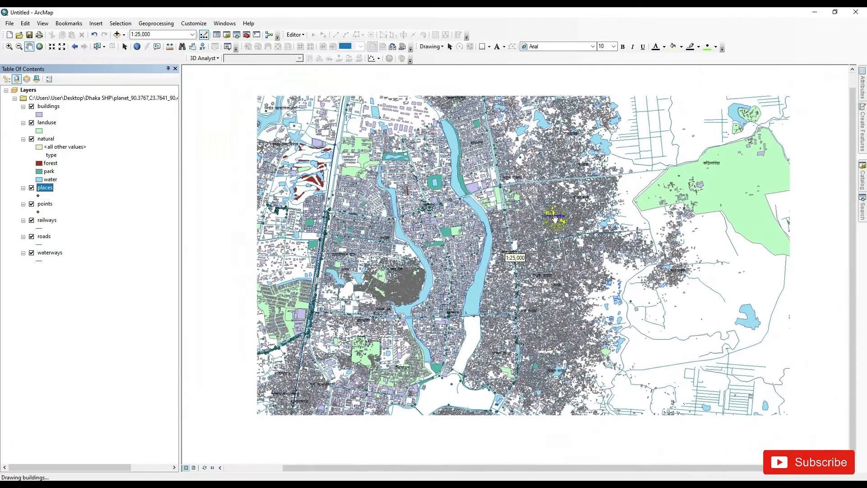
scroll(580, 235, down, 2)
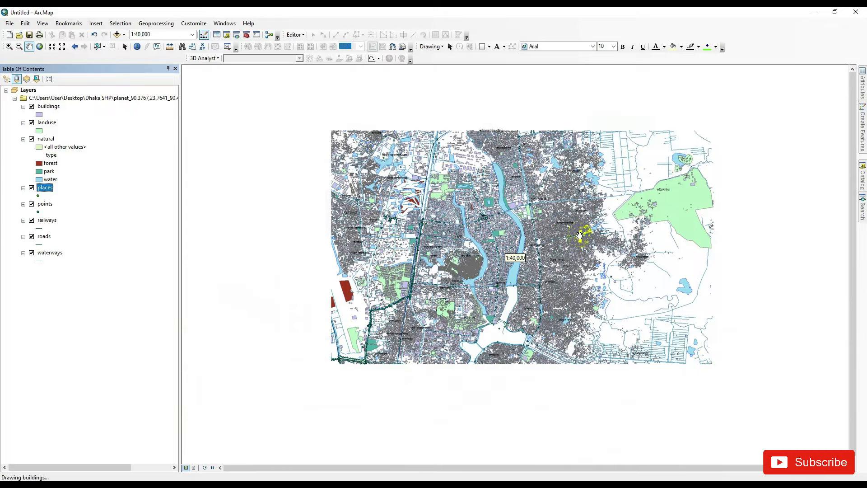
right_click(46, 188)
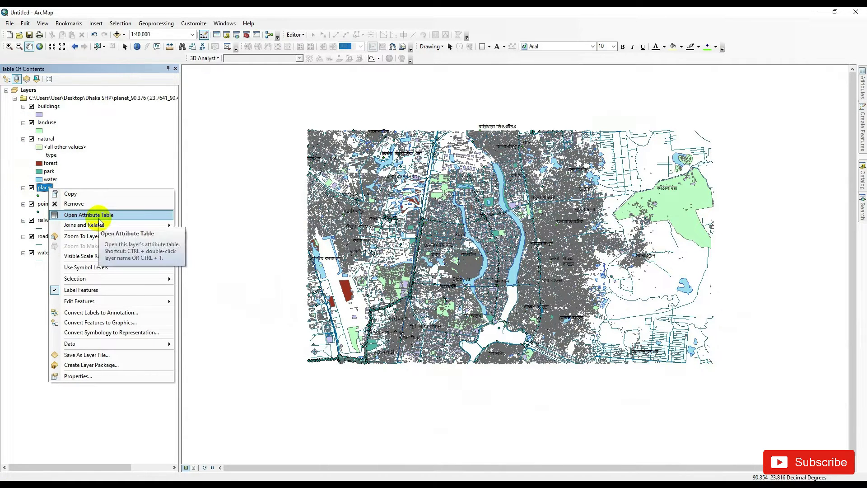
click(98, 215)
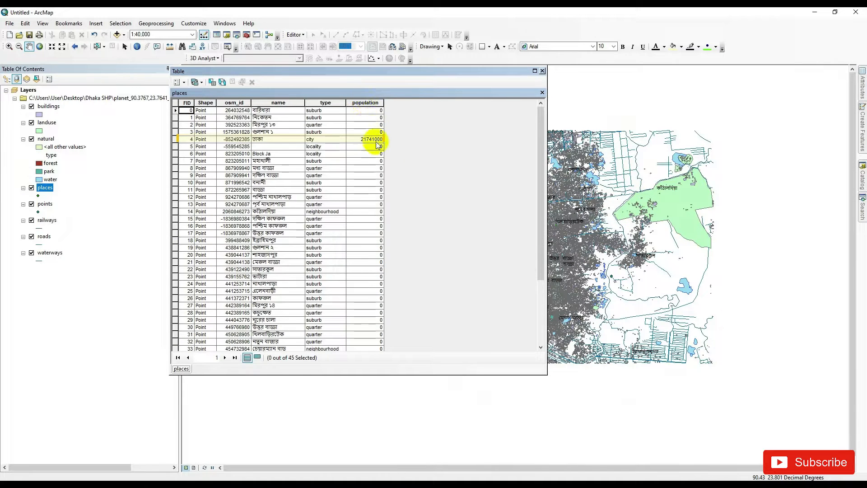
scroll(364, 204, down, 4)
scroll(367, 254, up, 4)
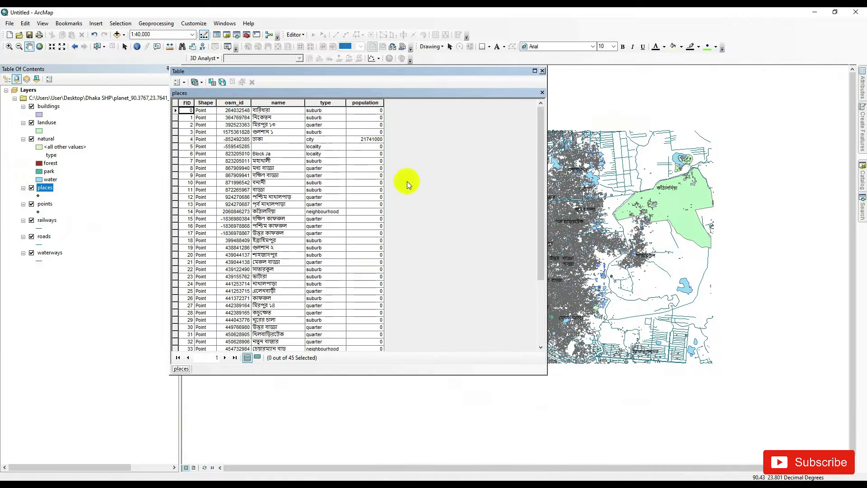
click(542, 71)
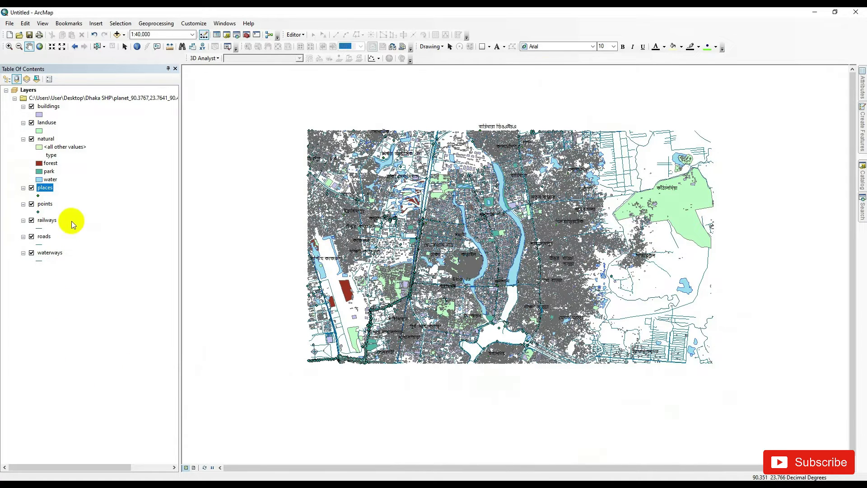
right_click(45, 205)
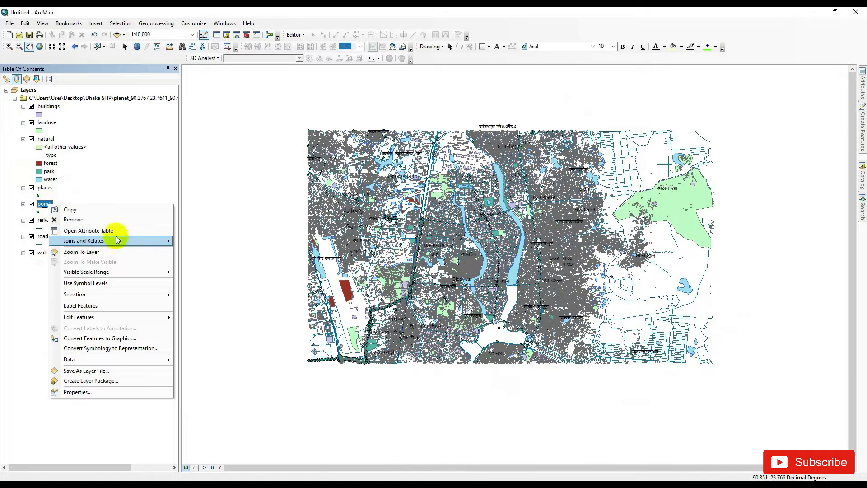
click(115, 234)
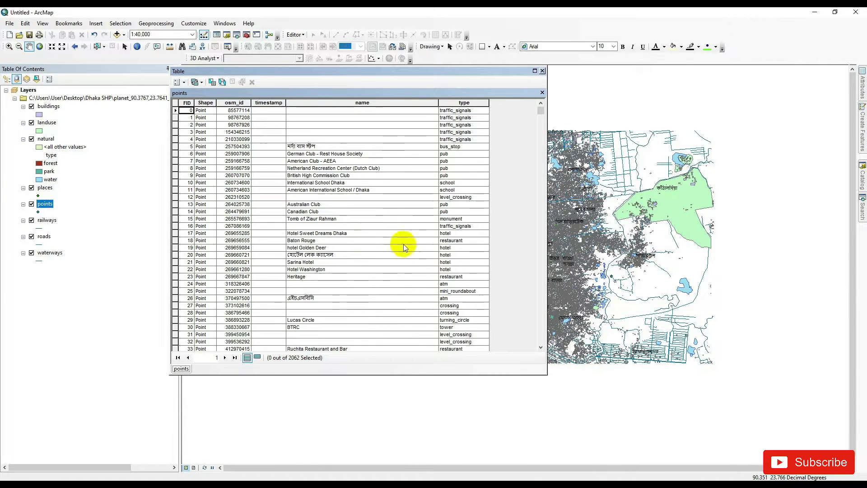
scroll(469, 166, down, 6)
scroll(467, 172, down, 6)
scroll(468, 173, down, 6)
scroll(467, 187, down, 6)
scroll(466, 184, down, 3)
scroll(464, 185, down, 3)
scroll(465, 188, down, 3)
scroll(463, 188, down, 3)
scroll(463, 187, up, 9)
scroll(466, 184, up, 9)
scroll(466, 184, up, 9)
scroll(465, 183, up, 9)
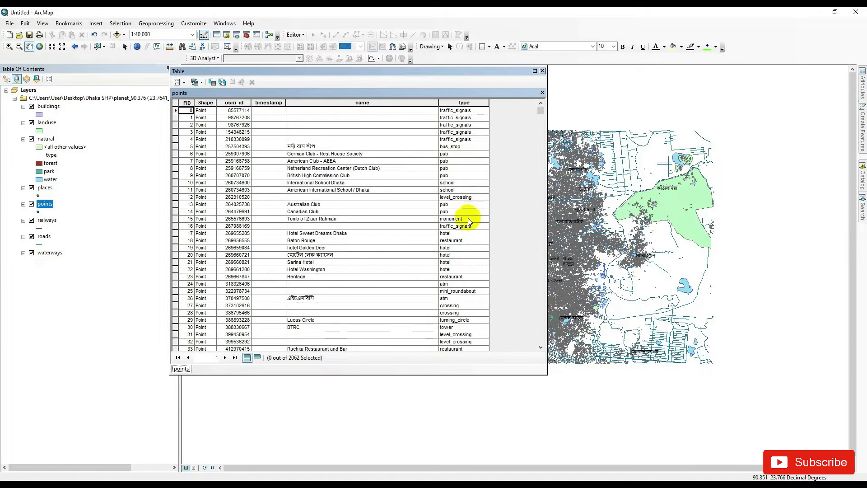
scroll(465, 241, down, 1)
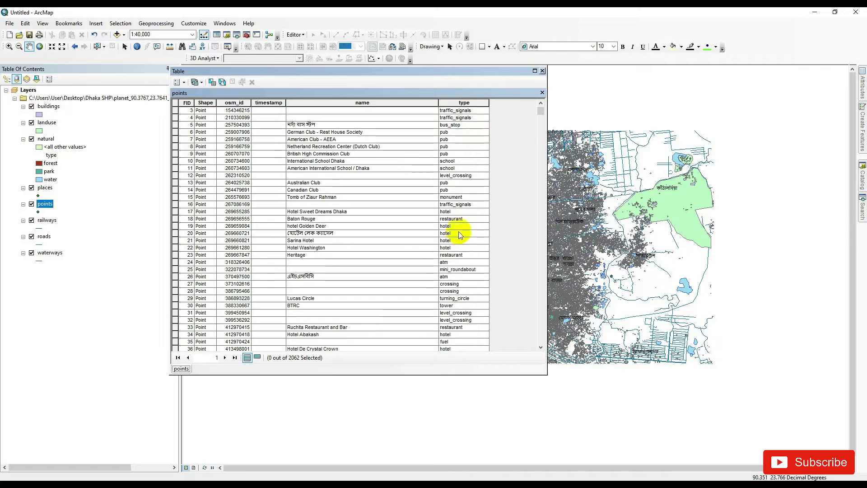
scroll(466, 259, down, 4)
scroll(465, 260, down, 4)
scroll(465, 260, down, 10)
scroll(463, 254, down, 10)
scroll(457, 268, down, 10)
scroll(451, 271, down, 10)
scroll(450, 270, down, 10)
scroll(414, 271, down, 10)
scroll(417, 271, down, 10)
scroll(442, 275, down, 10)
scroll(445, 274, down, 9)
scroll(447, 274, down, 9)
click(543, 72)
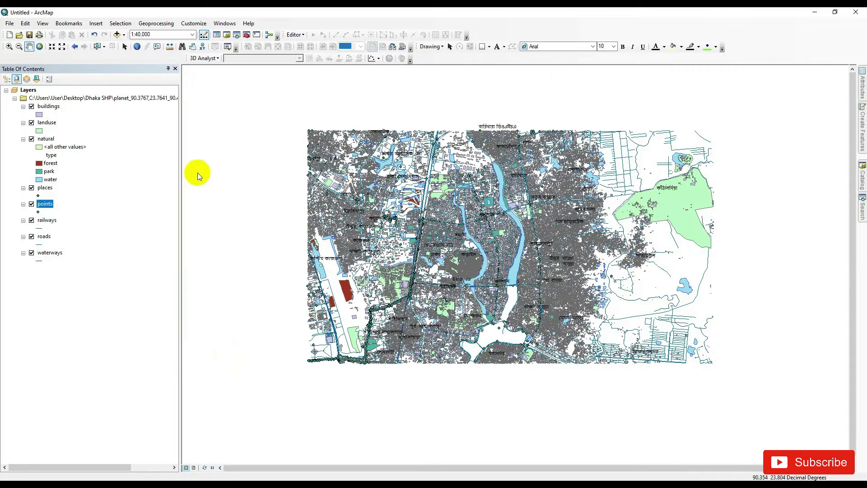
Step: Give the railways layer the Railroad line symbol
click(39, 227)
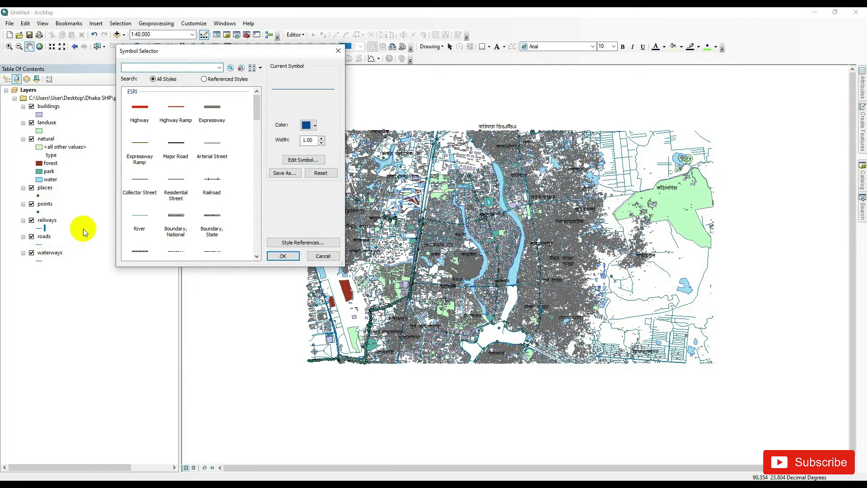
drag(176, 59, 258, 62)
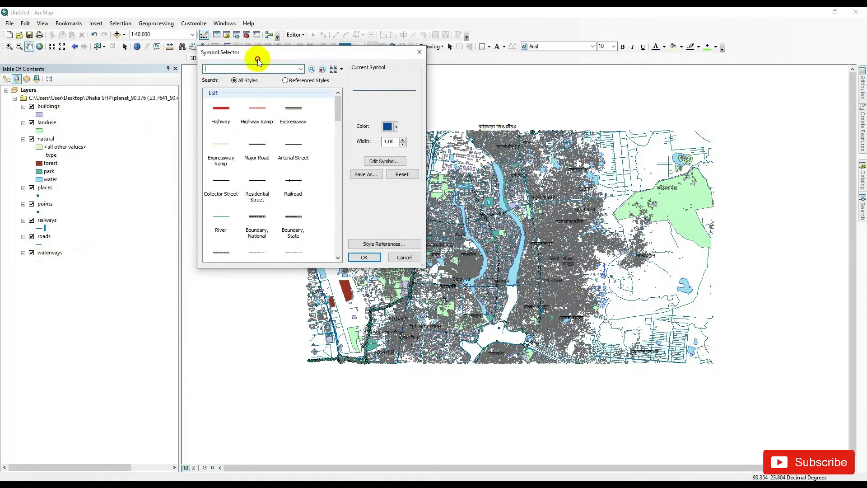
click(298, 184)
click(365, 258)
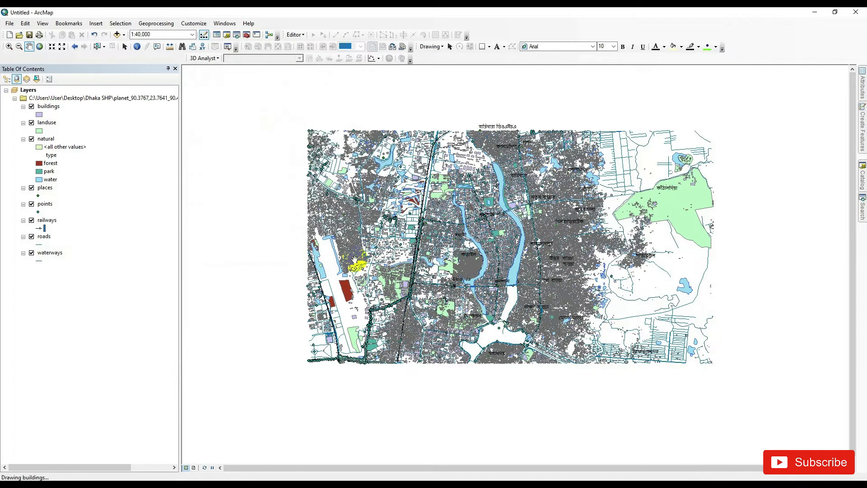
Step: Thicken the railway symbol by raising its width to 4
click(40, 228)
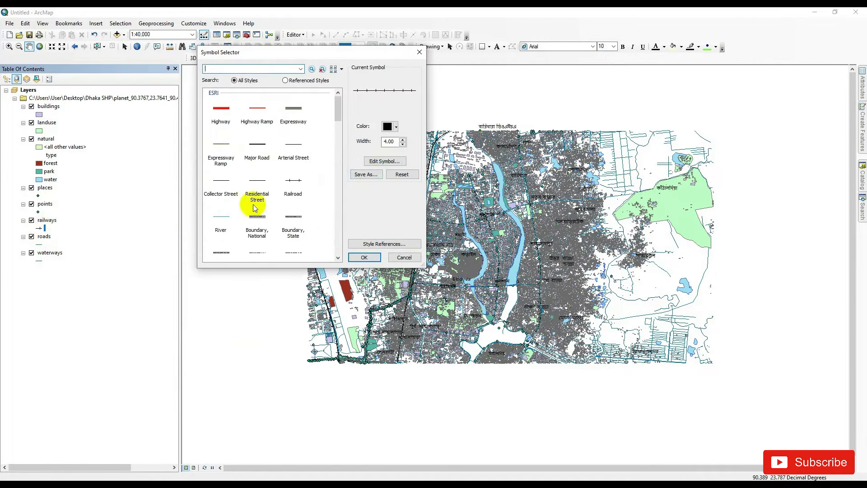
click(401, 139)
click(364, 258)
scroll(399, 339, up, 3)
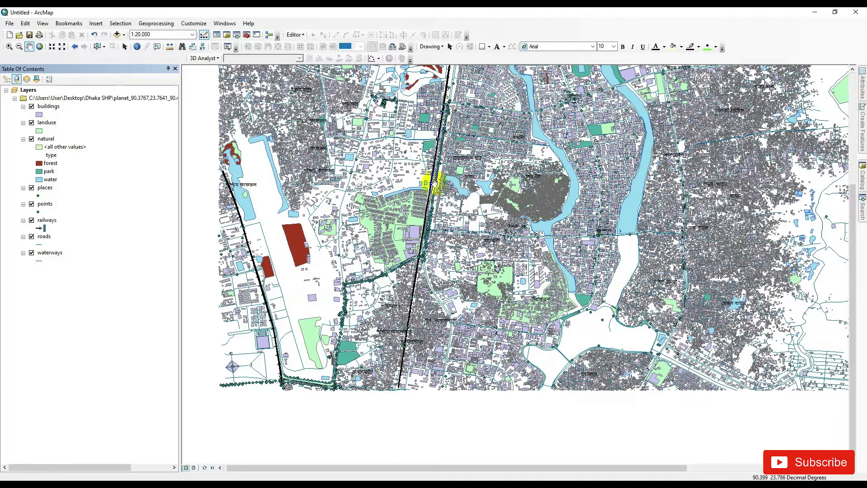
scroll(431, 196, up, 4)
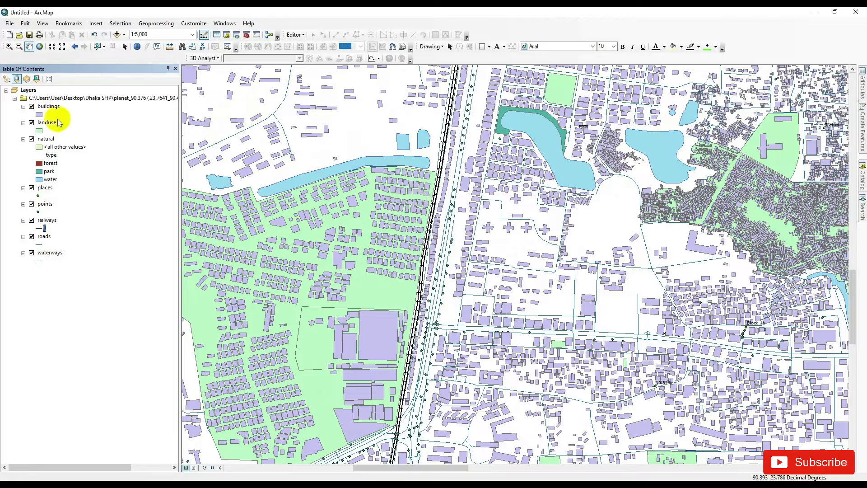
Step: Change the buildings symbol from a solid purple fill to the Hollow outline
click(40, 114)
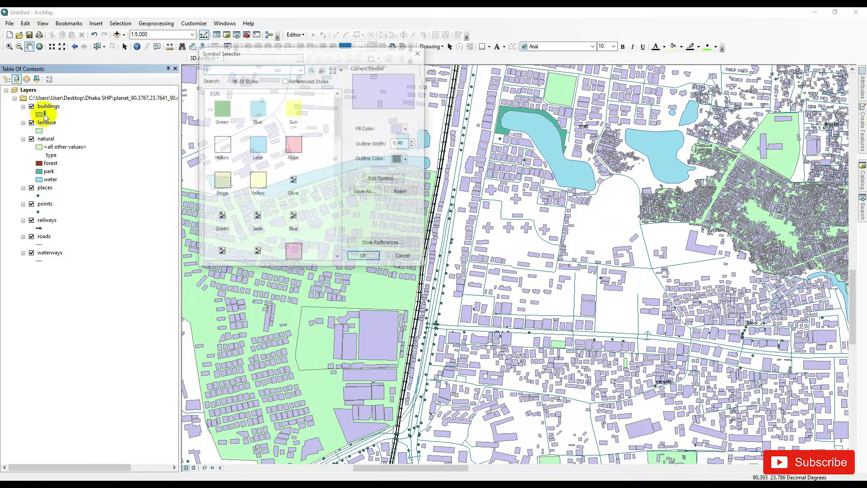
click(221, 146)
click(361, 257)
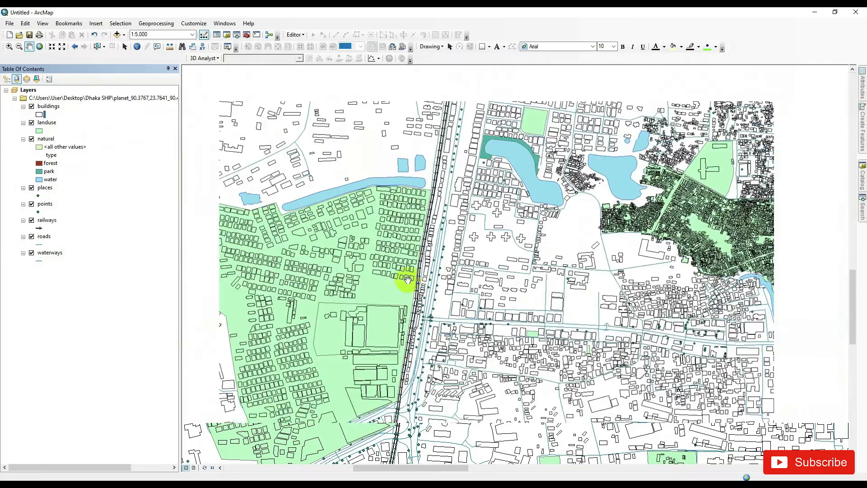
scroll(407, 278, down, 3)
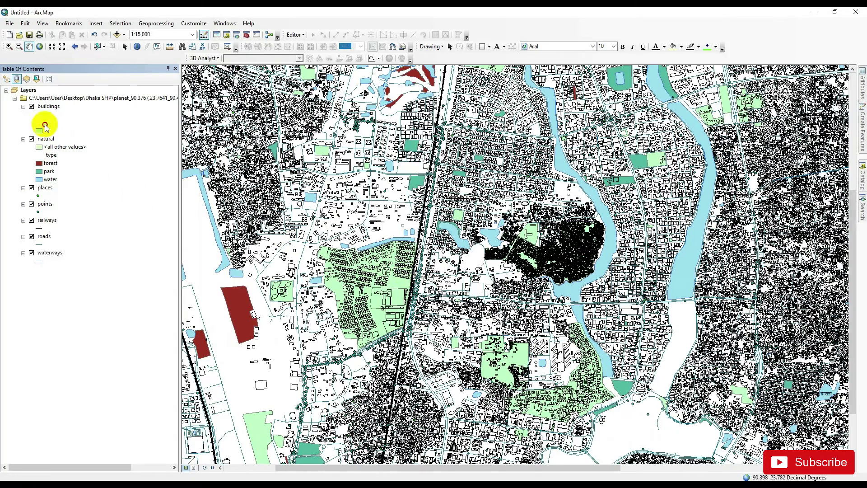
Step: Symbolize landuse by unique values of the type field, adding all values, and apply
right_click(45, 124)
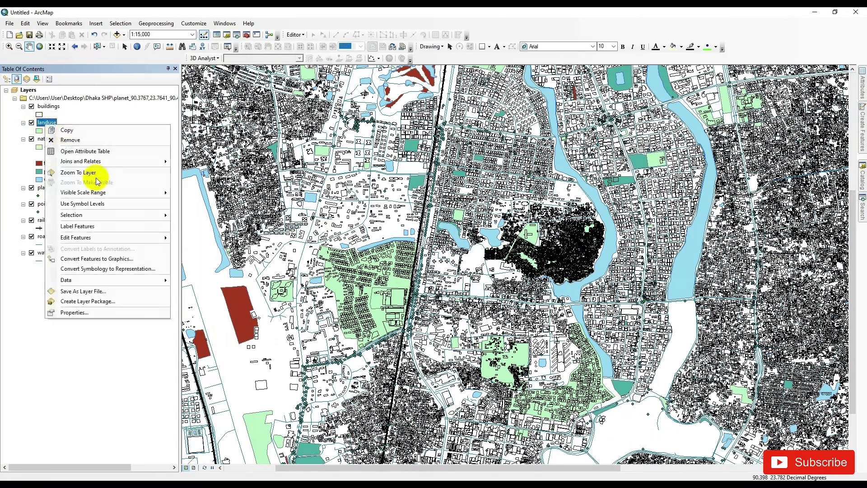
click(106, 315)
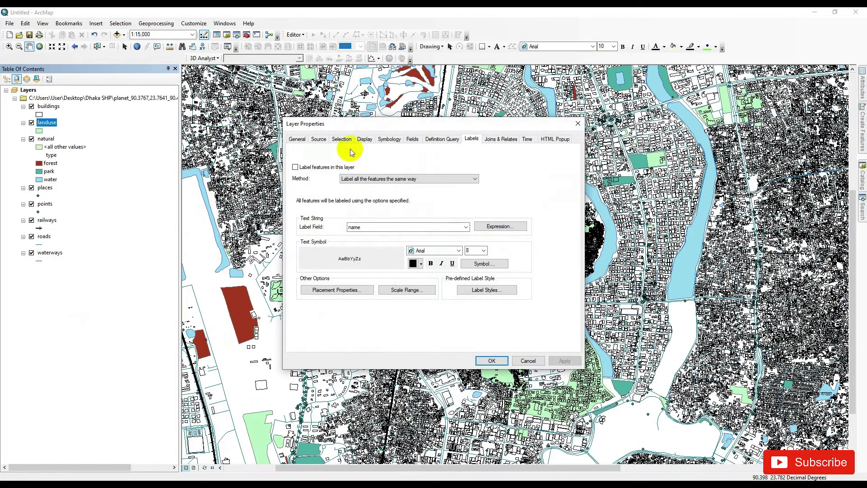
click(390, 139)
click(311, 171)
click(386, 171)
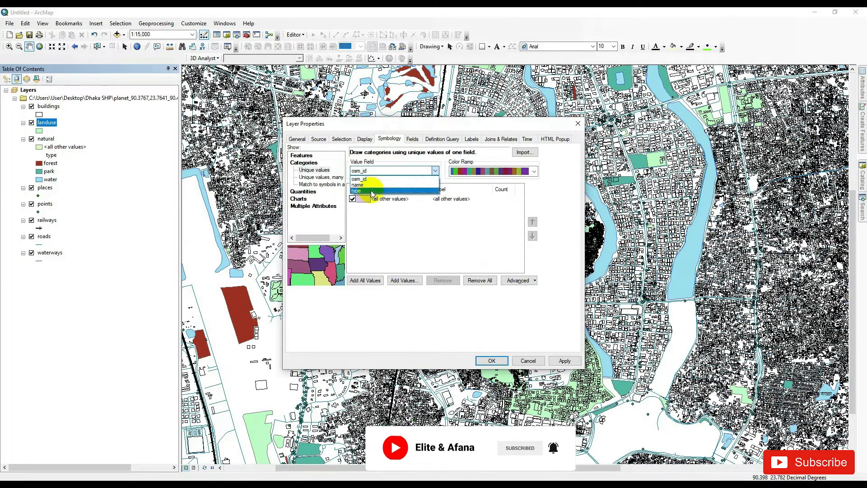
click(356, 190)
click(372, 285)
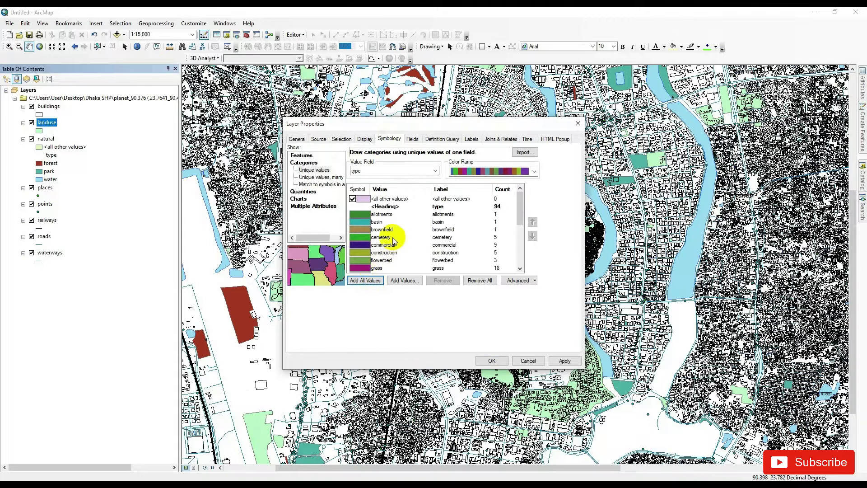
scroll(417, 241, down, 3)
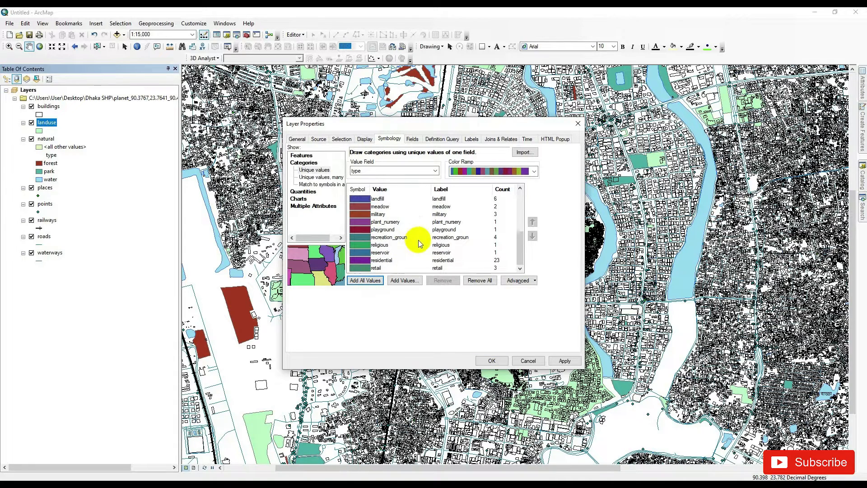
scroll(420, 242, up, 5)
click(565, 361)
click(492, 360)
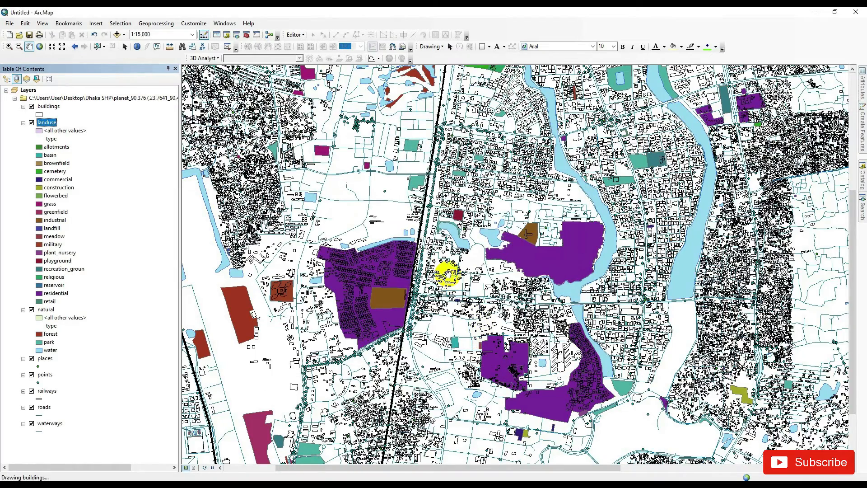
scroll(474, 279, up, 2)
scroll(468, 277, up, 1)
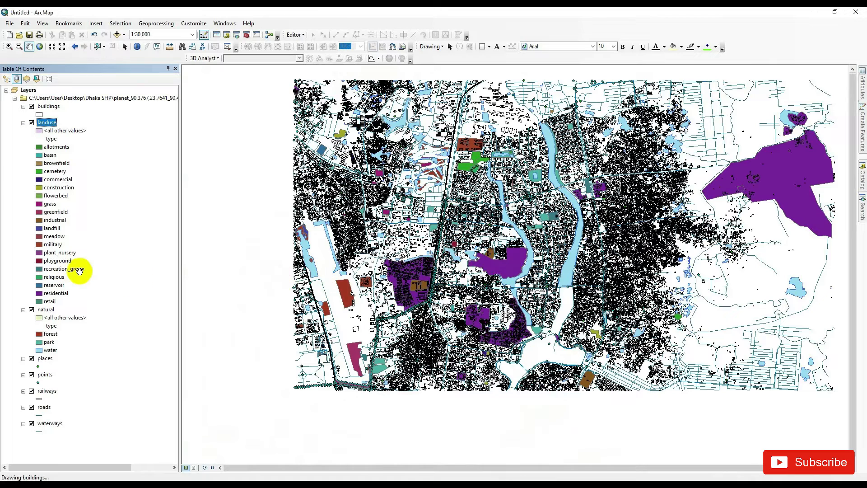
scroll(96, 295, right, 1)
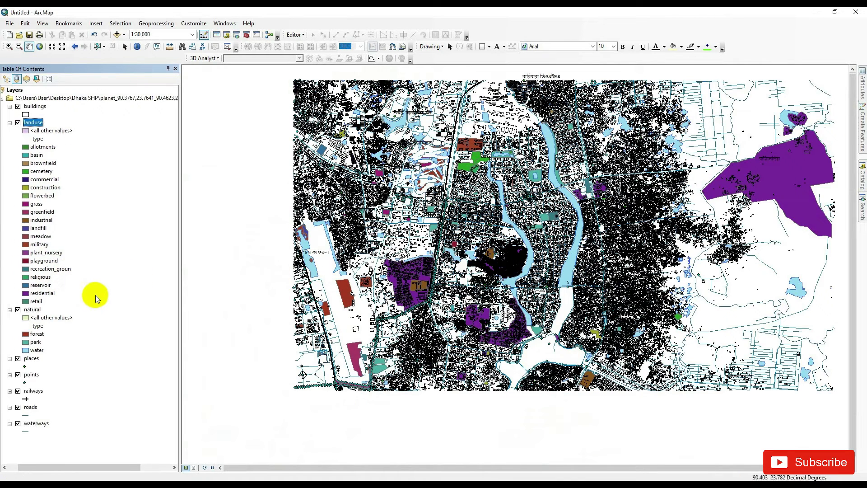
scroll(95, 295, right, 1)
scroll(95, 295, left, 1)
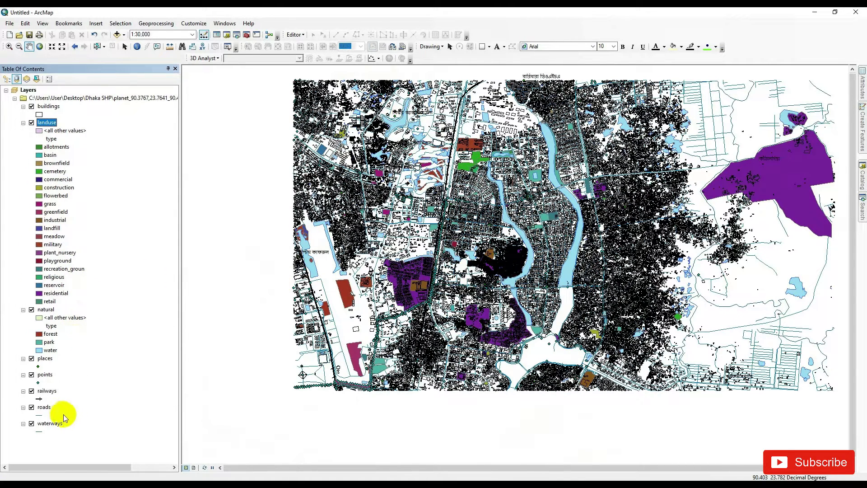
right_click(45, 410)
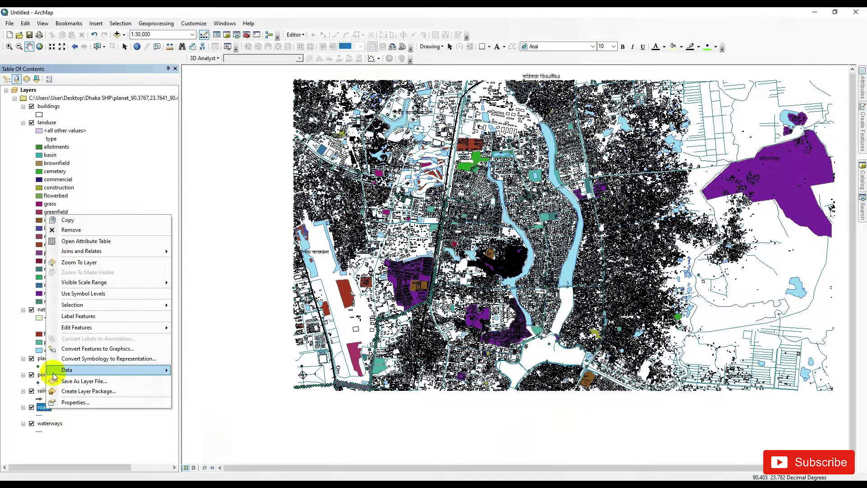
click(108, 242)
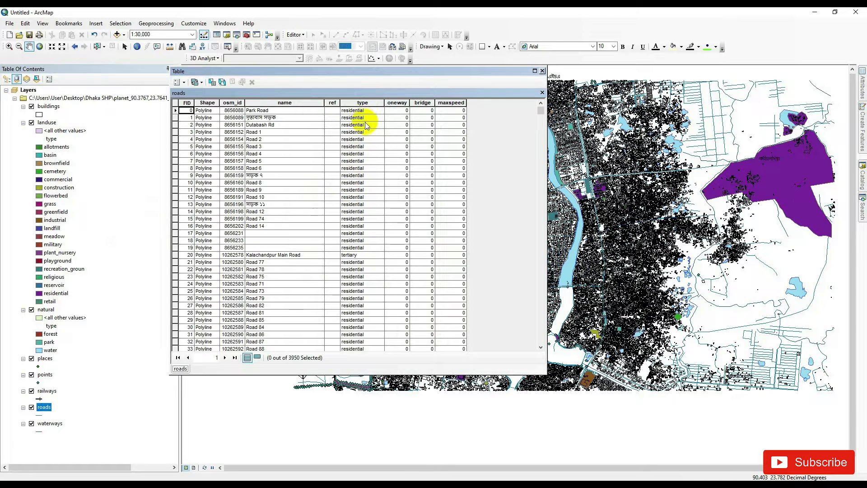
scroll(365, 126, down, 4)
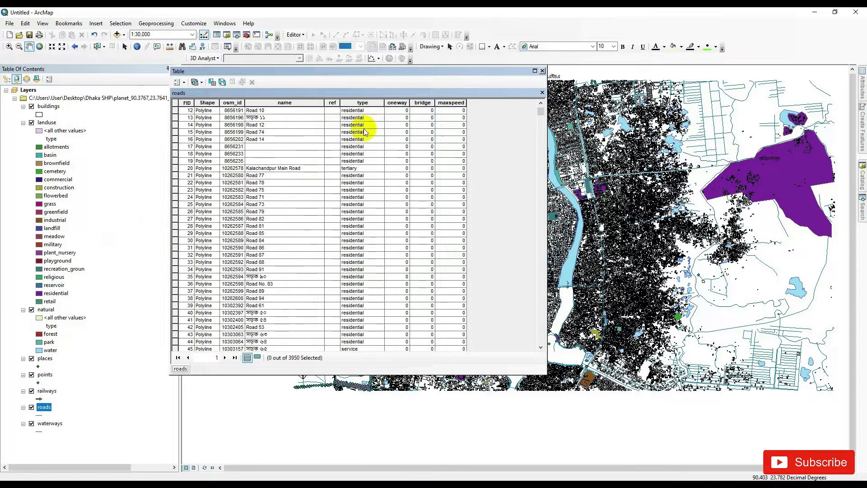
scroll(359, 135, up, 4)
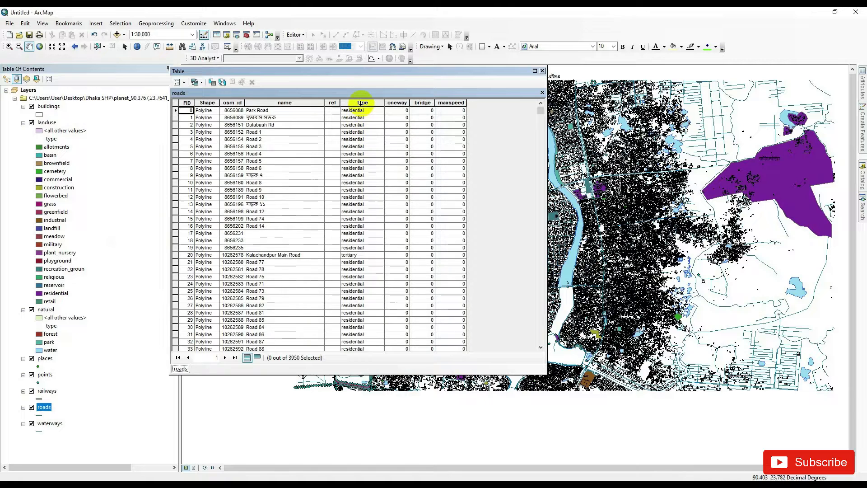
double_click(362, 102)
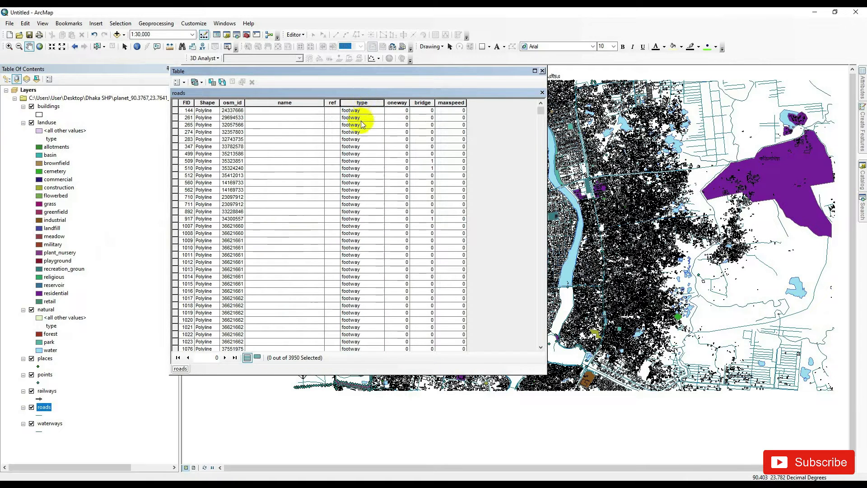
scroll(369, 145, down, 5)
scroll(368, 146, down, 5)
scroll(368, 146, down, 5)
click(369, 103)
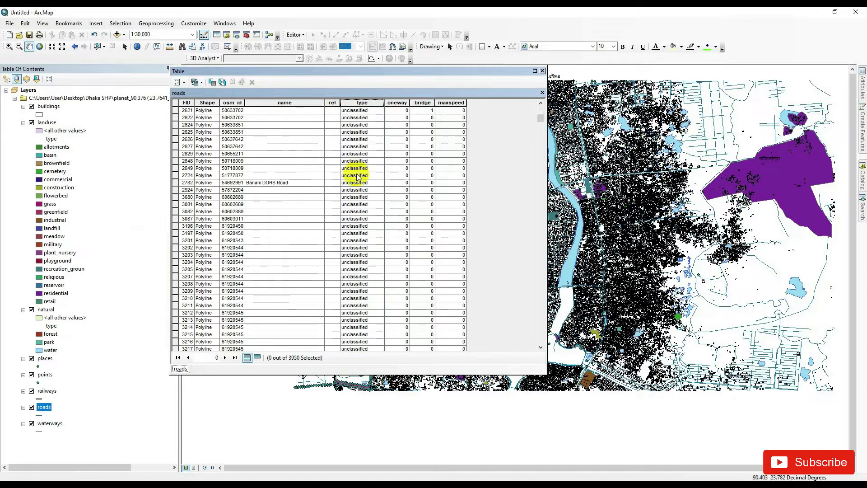
mouse_move(542, 118)
mouse_down()
mouse_move(540, 168)
mouse_move(539, 156)
mouse_up()
scroll(370, 183, down, 10)
scroll(370, 182, down, 10)
scroll(373, 186, down, 10)
scroll(375, 189, down, 10)
scroll(378, 189, down, 10)
scroll(377, 189, down, 10)
scroll(379, 192, down, 10)
scroll(378, 192, down, 10)
scroll(377, 194, down, 10)
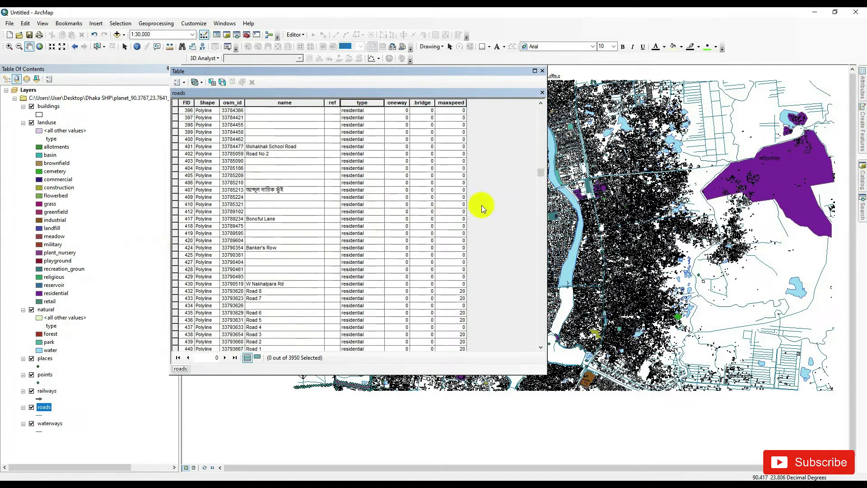
drag(540, 174, 541, 272)
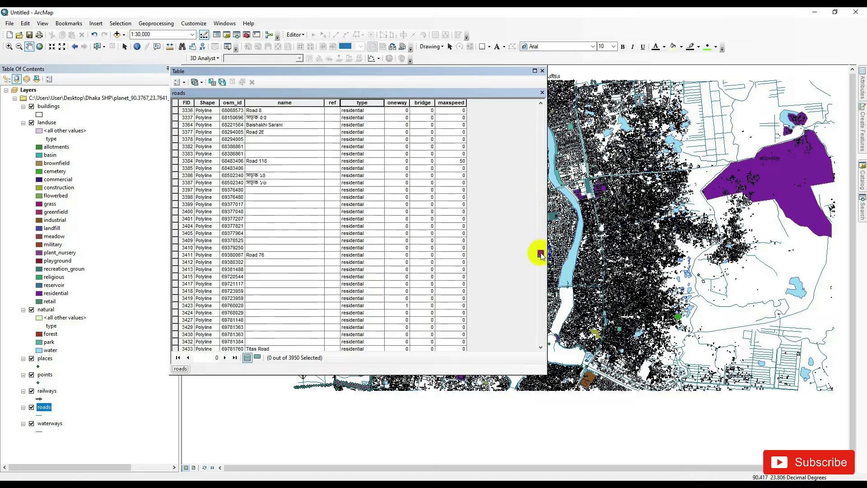
scroll(457, 197, up, 3)
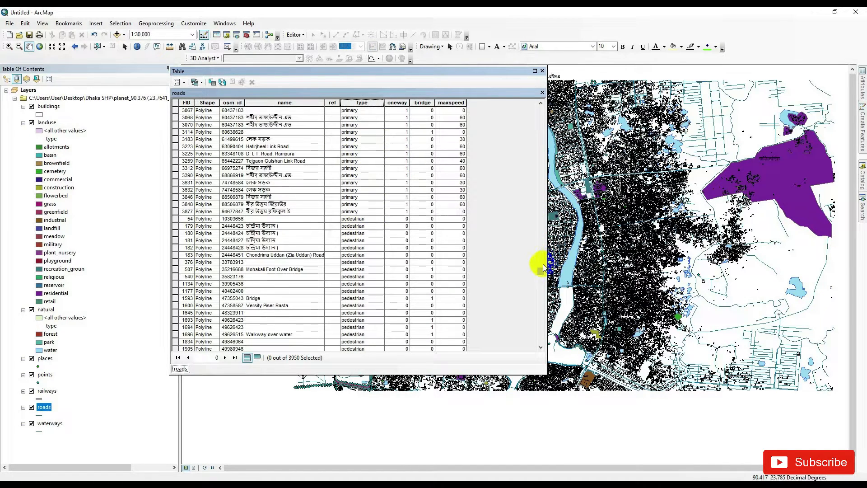
drag(539, 266, 540, 294)
scroll(361, 272, down, 5)
scroll(361, 272, down, 5)
scroll(370, 272, down, 5)
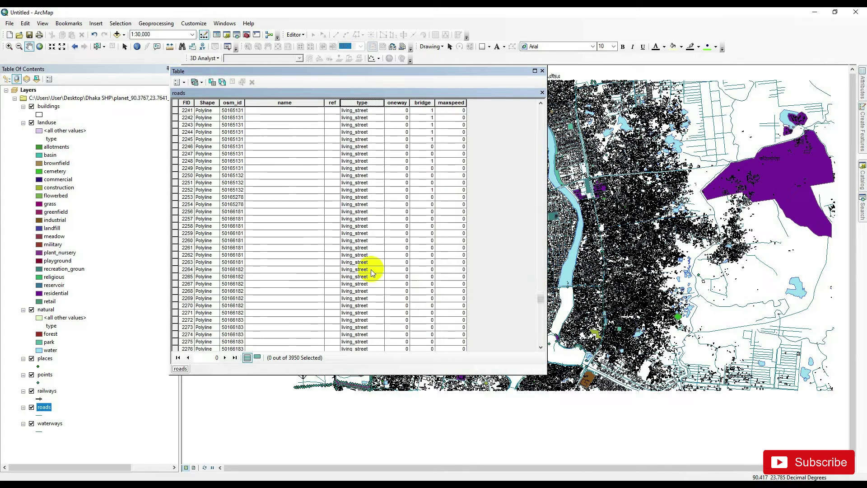
click(543, 71)
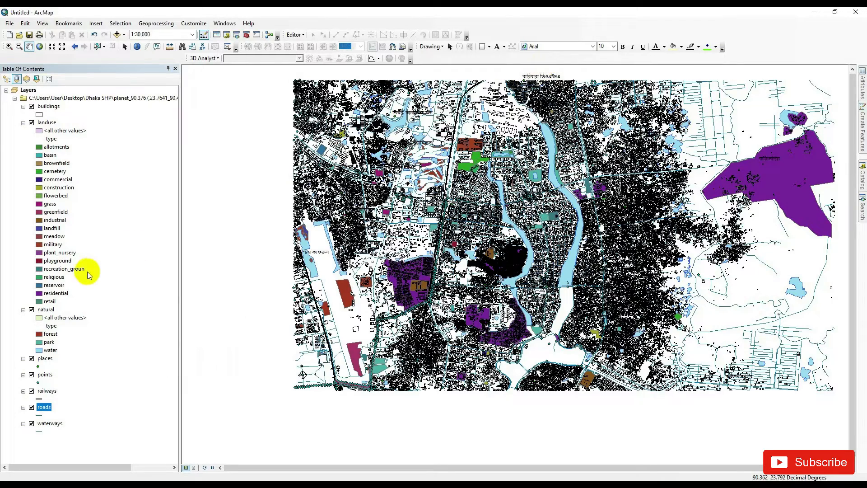
scroll(392, 347, up, 2)
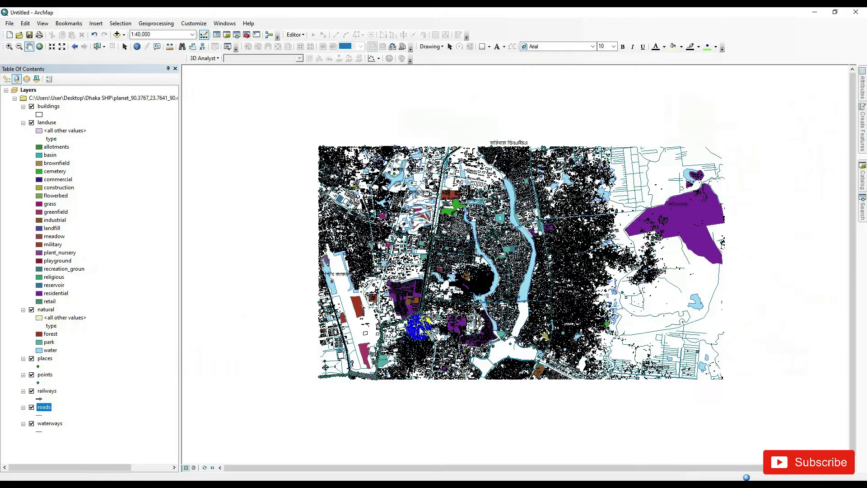
scroll(443, 272, down, 2)
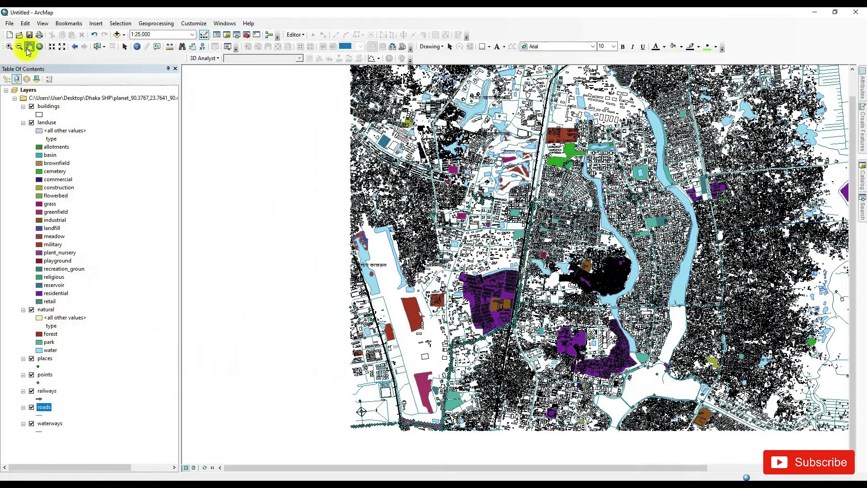
click(74, 48)
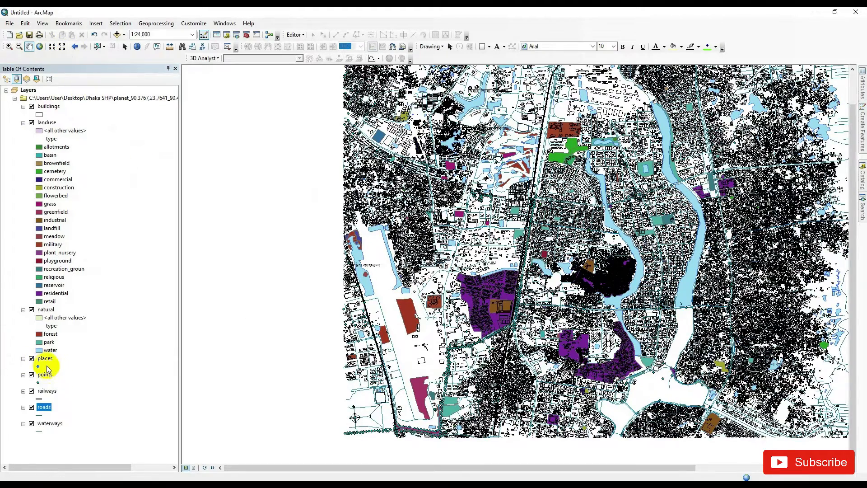
right_click(50, 424)
mouse_move(86, 266)
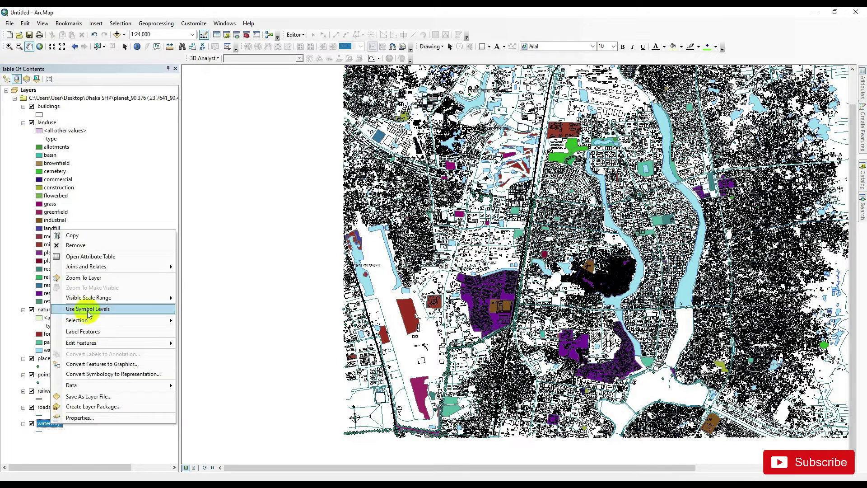
click(98, 256)
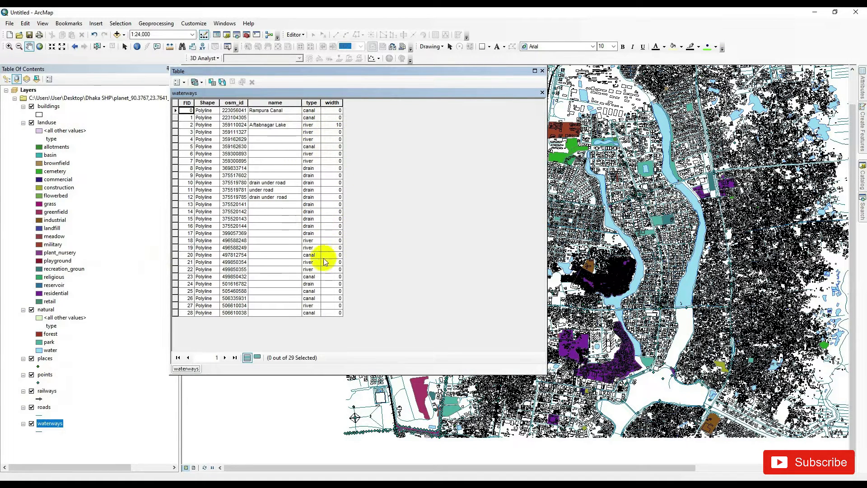
click(542, 71)
Step: Symbolize waterways by unique values of type, listing canal, drain and river
right_click(47, 423)
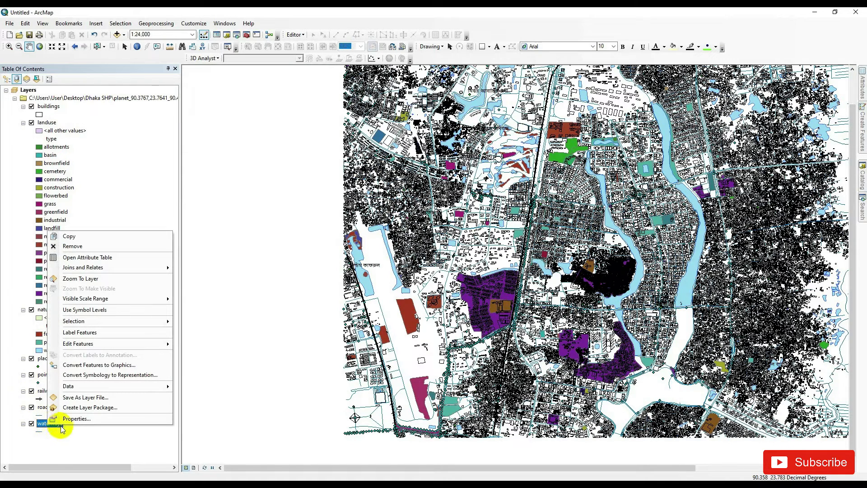
click(82, 419)
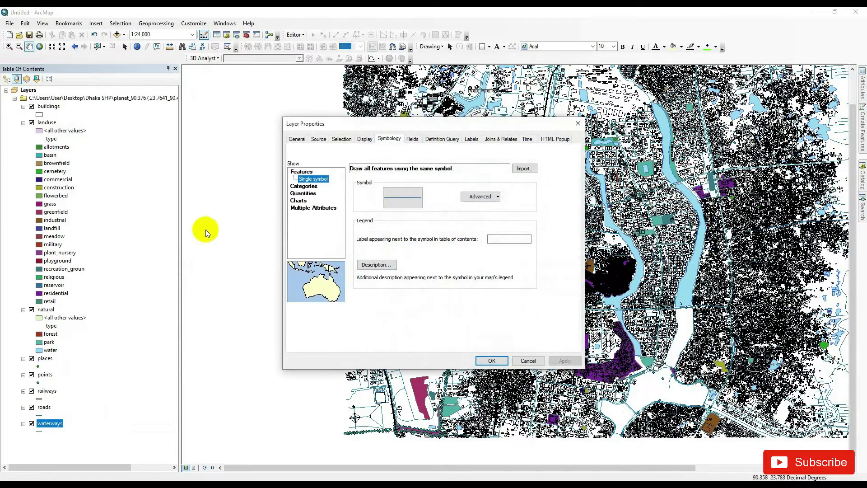
click(304, 185)
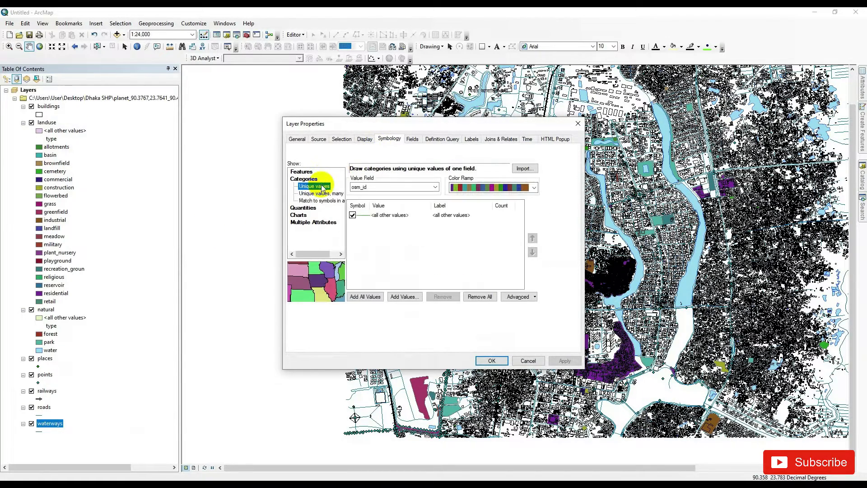
click(376, 188)
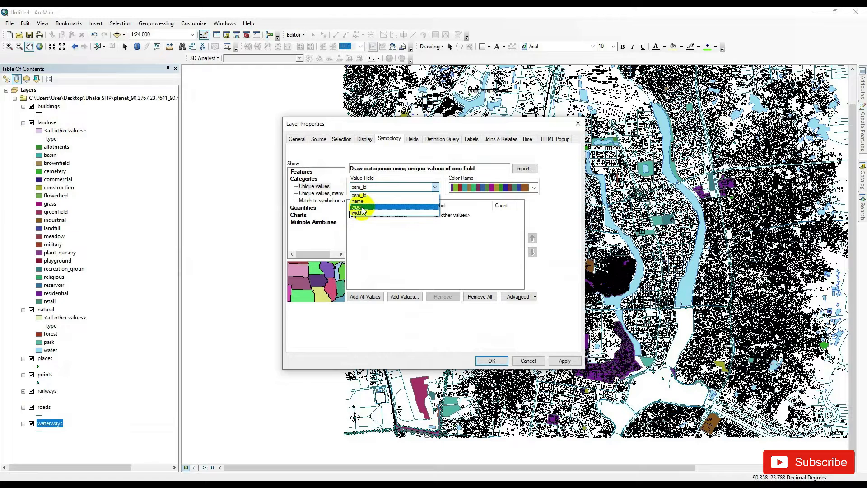
click(363, 211)
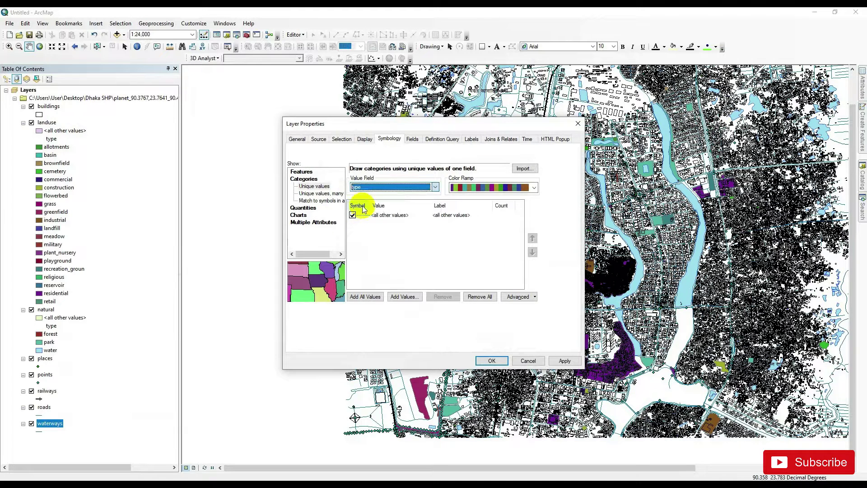
click(363, 303)
Step: Colour the river line pale cyan
double_click(362, 245)
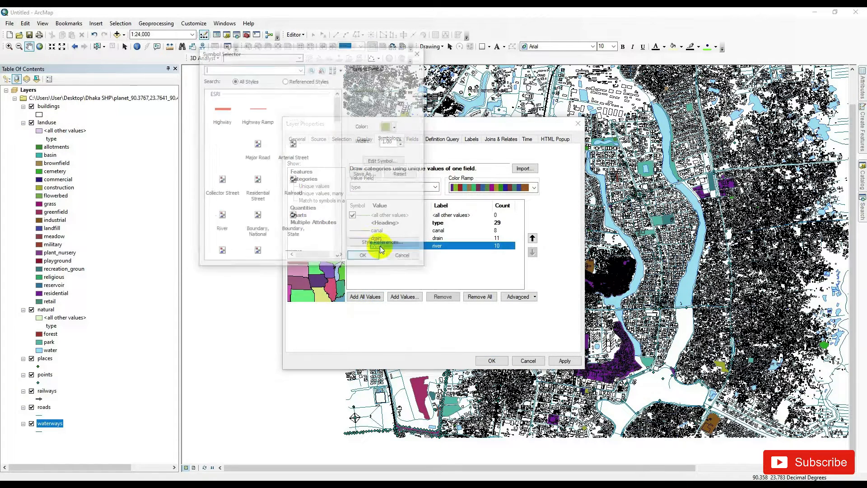
click(391, 127)
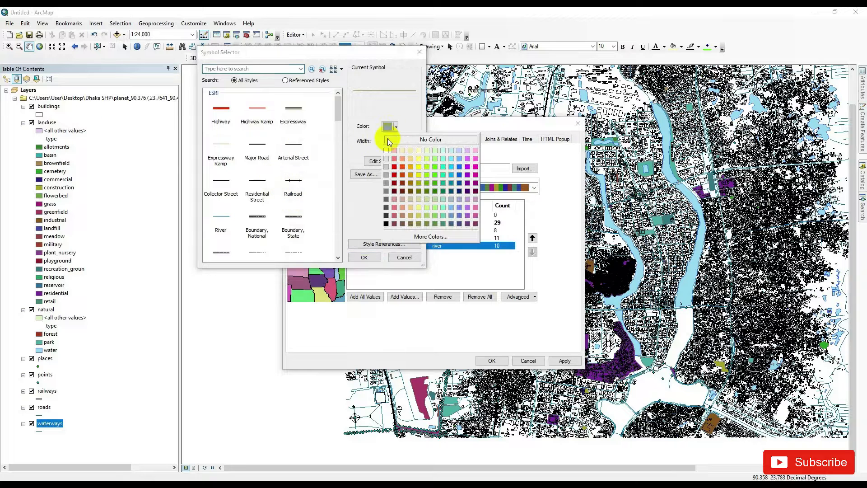
click(444, 159)
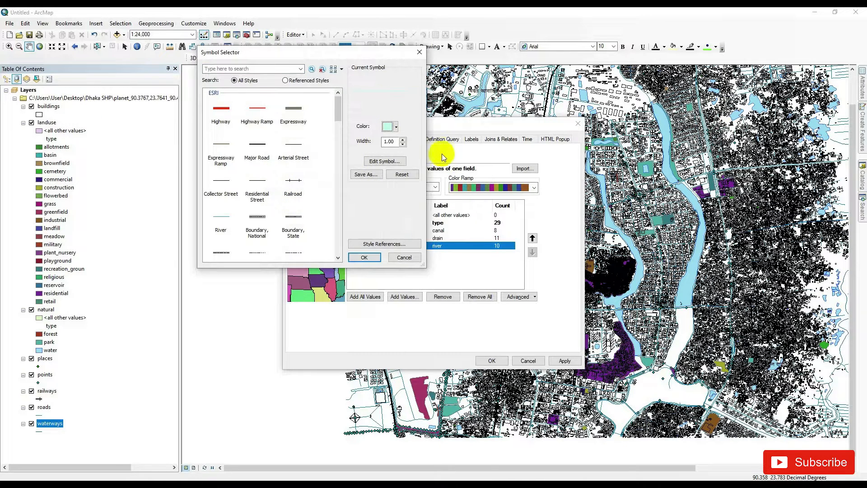
click(366, 257)
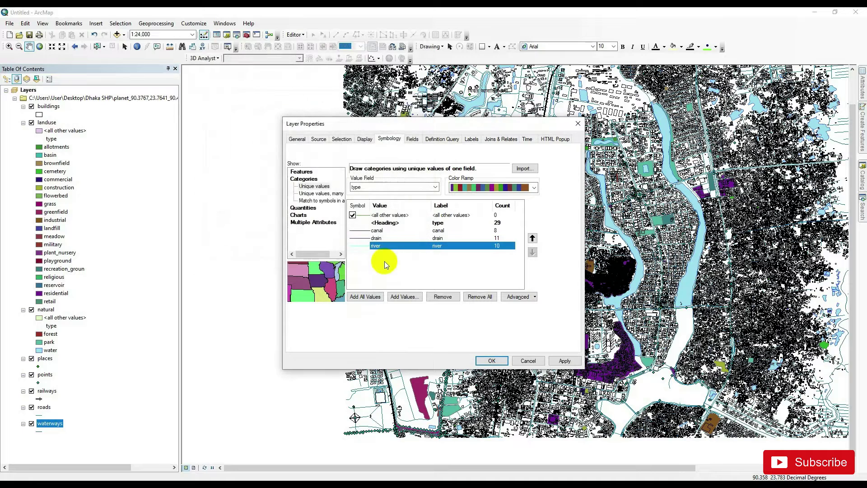
Step: Confirm drains as purple and canals as a thicker dark red line, then apply
double_click(360, 239)
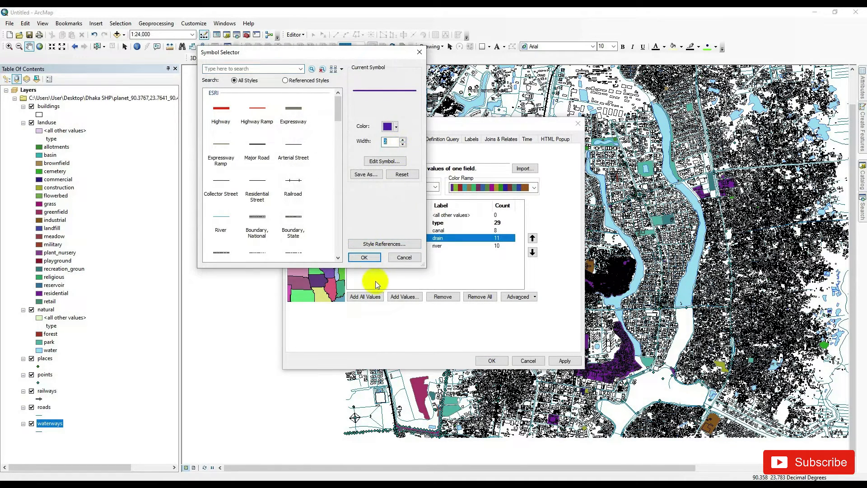
click(364, 257)
double_click(366, 230)
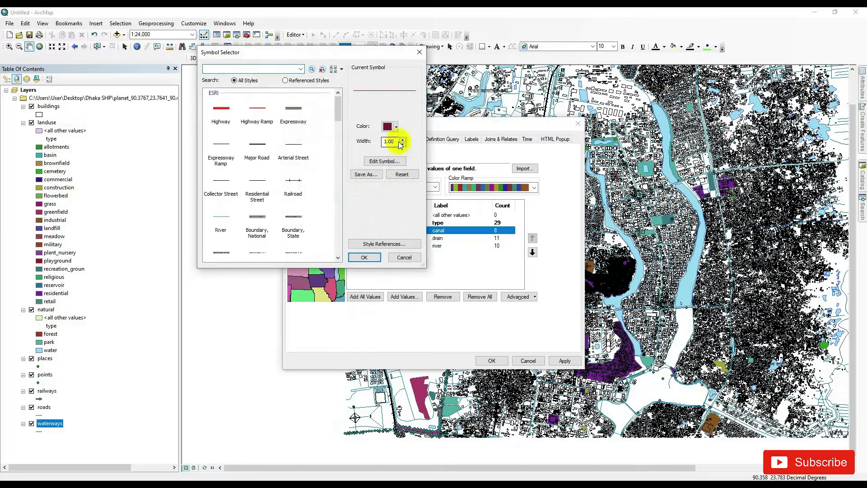
click(364, 257)
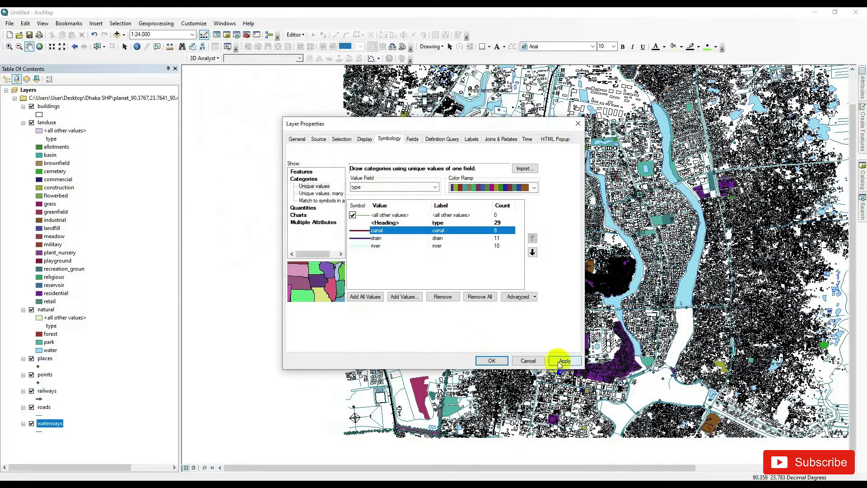
click(498, 360)
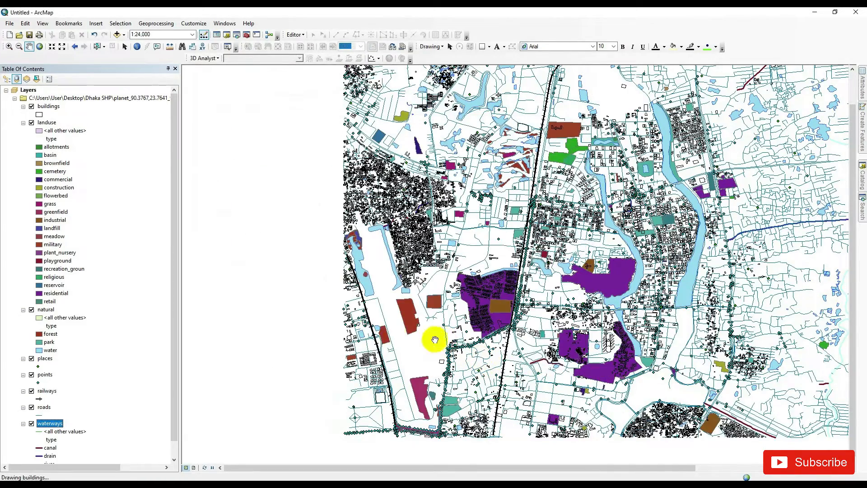
scroll(311, 312, down, 1)
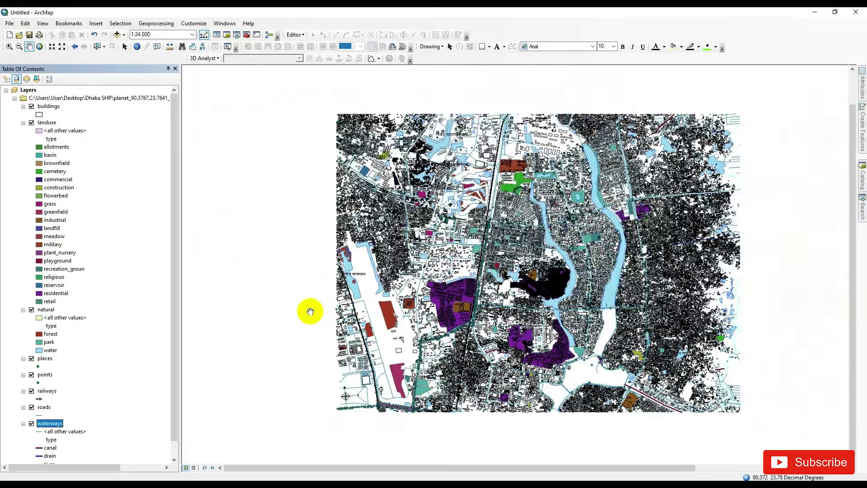
scroll(310, 311, down, 2)
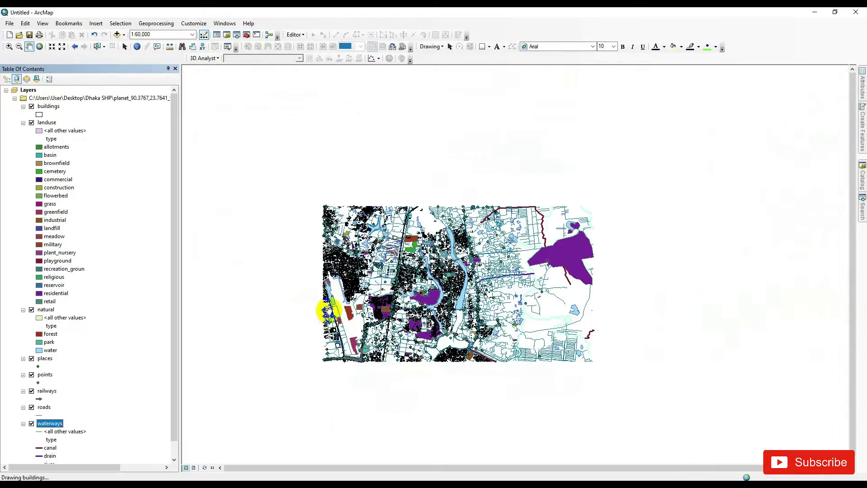
scroll(378, 346, up, 1)
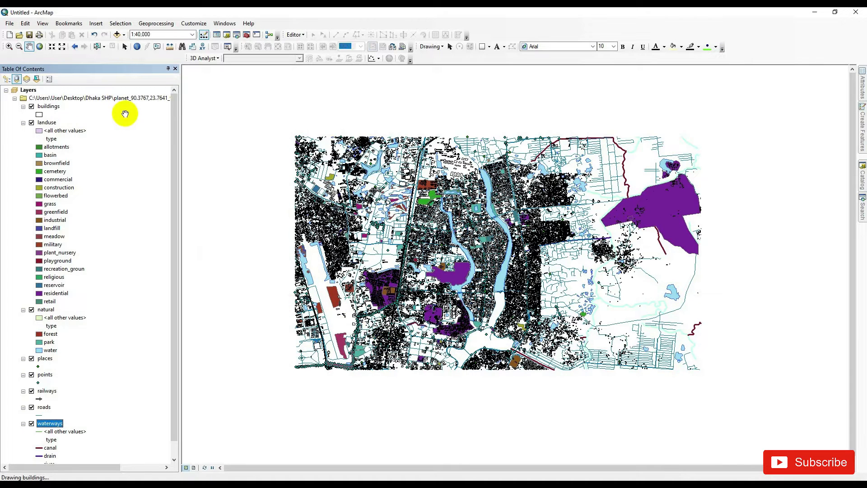
Step: Label the buildings layer's features with their names
right_click(47, 107)
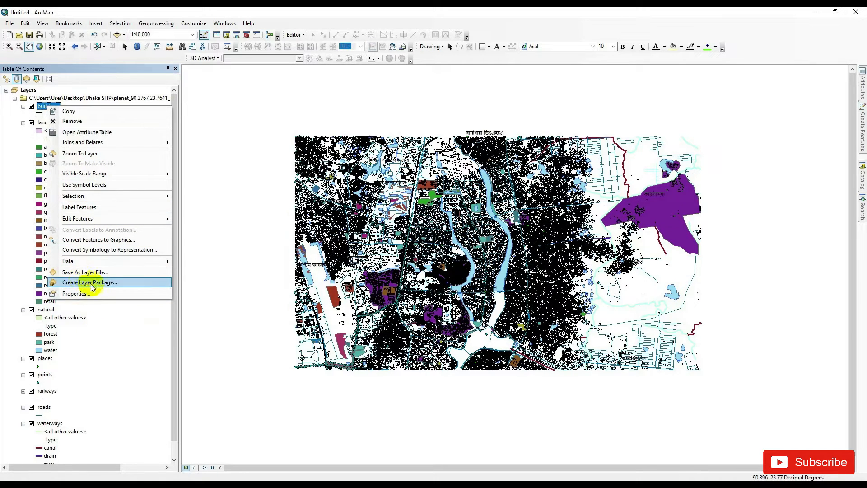
click(82, 206)
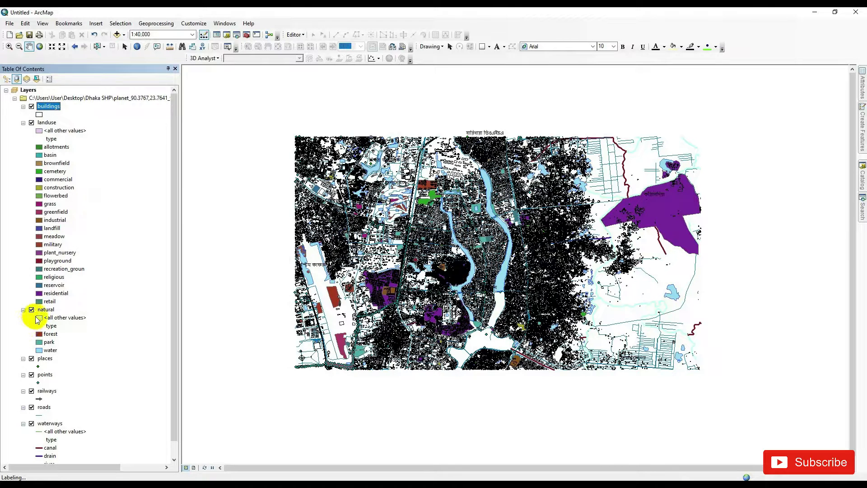
scroll(48, 373, down, 1)
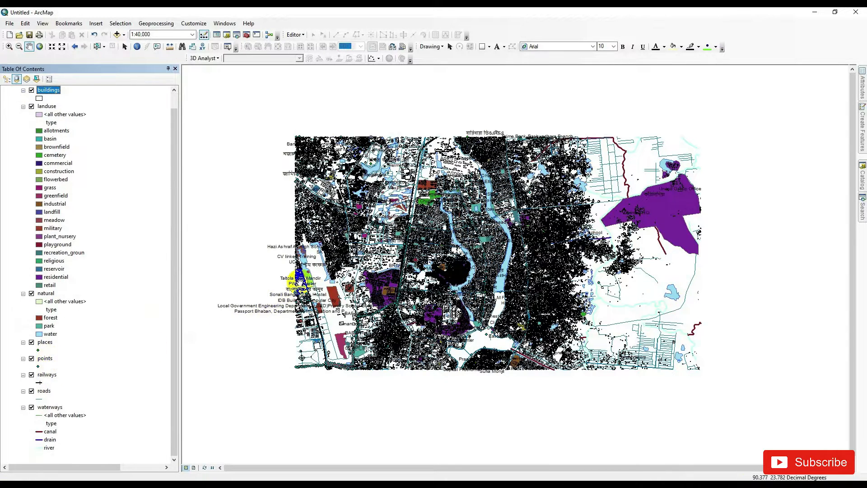
scroll(299, 241, up, 2)
scroll(299, 242, up, 2)
scroll(298, 242, up, 2)
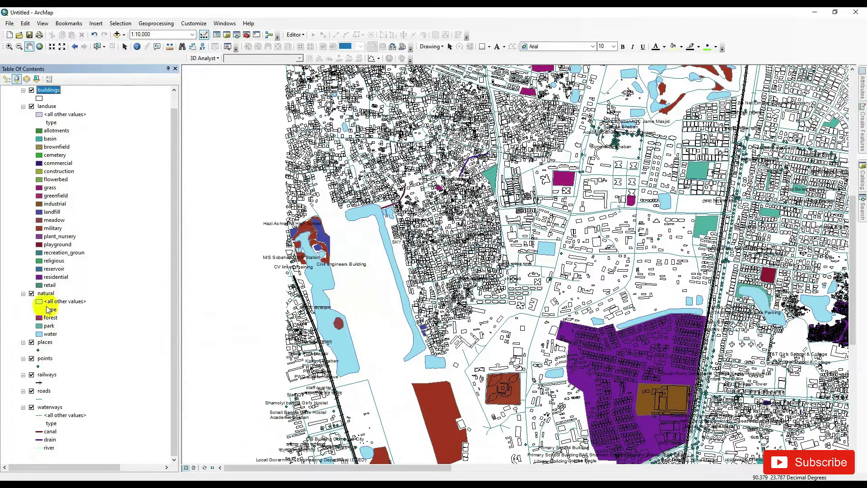
right_click(48, 294)
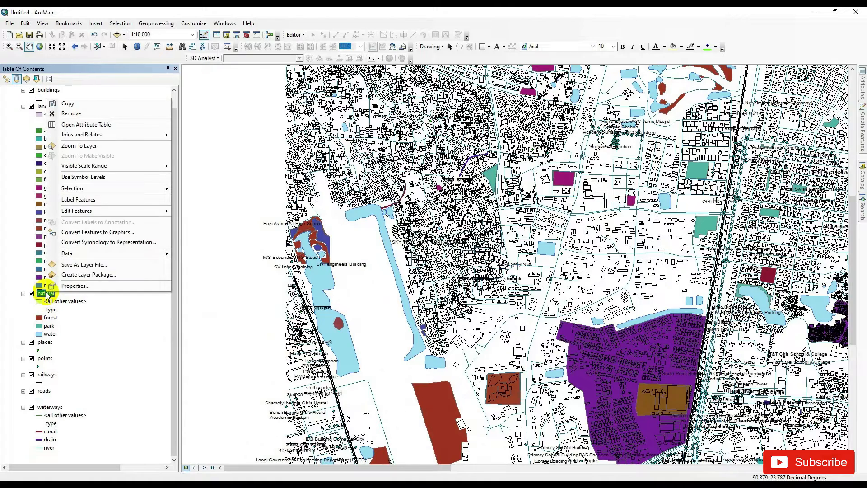
click(54, 340)
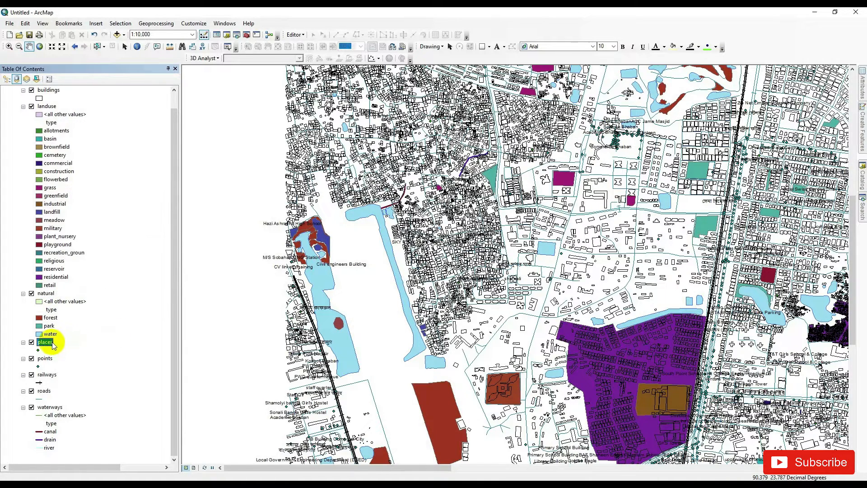
right_click(51, 344)
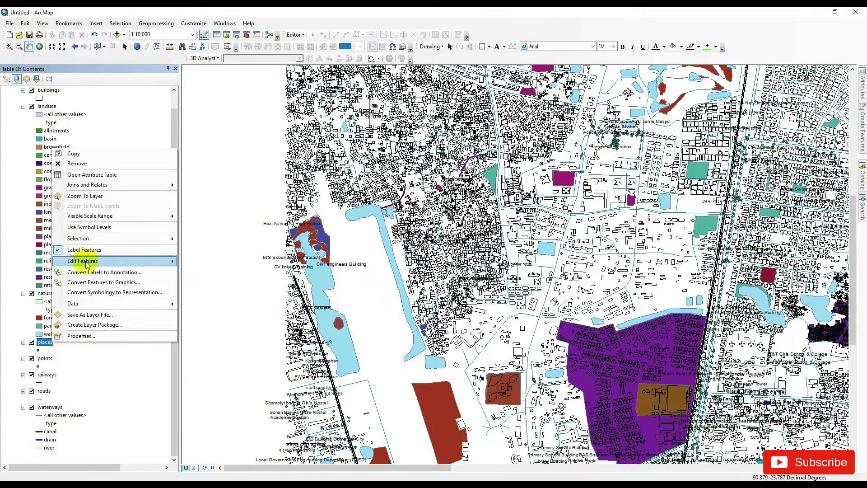
click(45, 358)
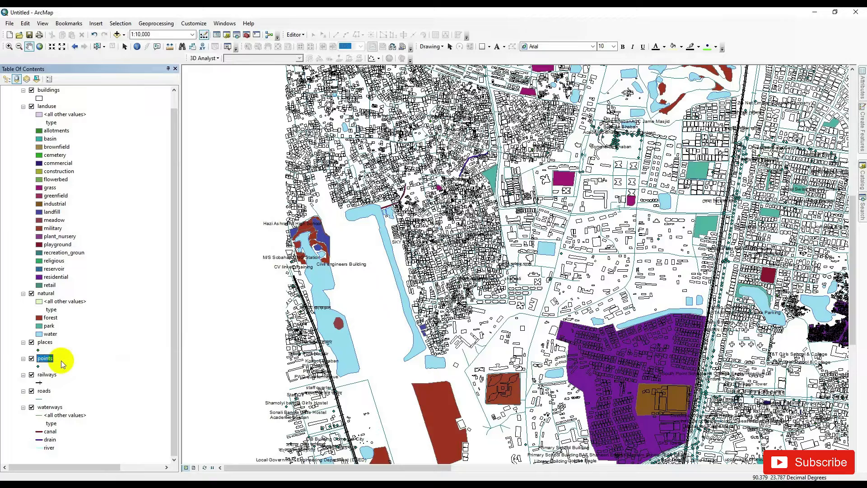
scroll(430, 281, up, 1)
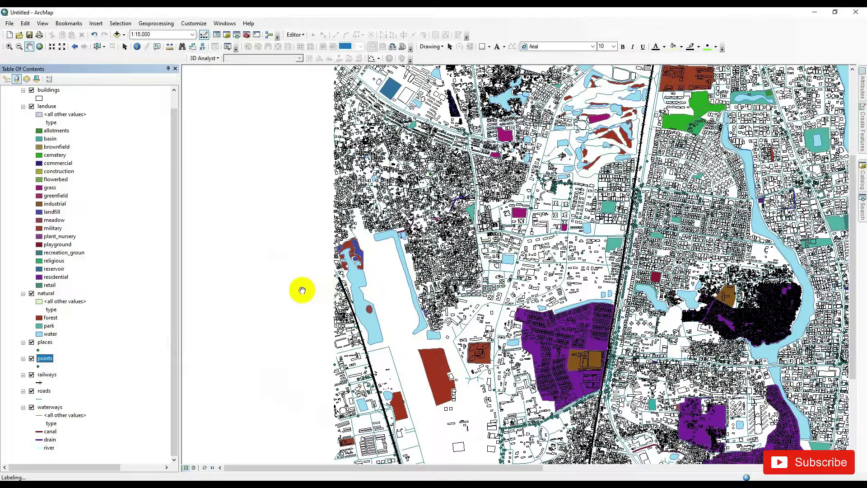
scroll(309, 292, up, 1)
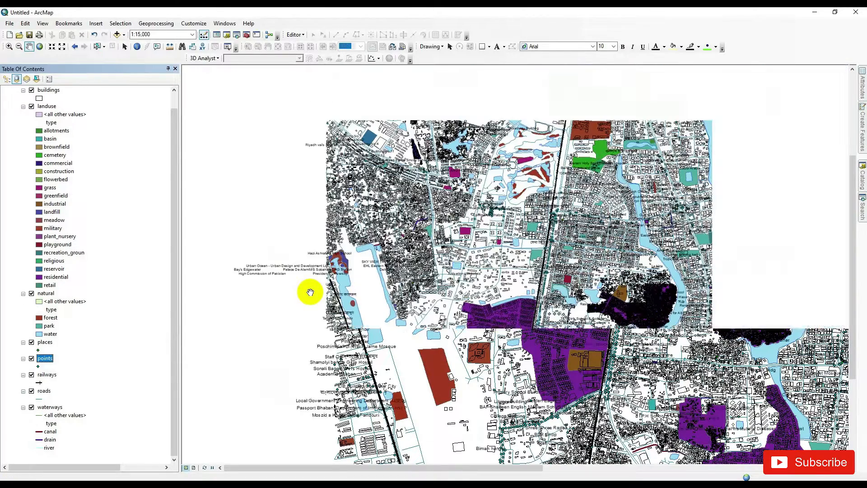